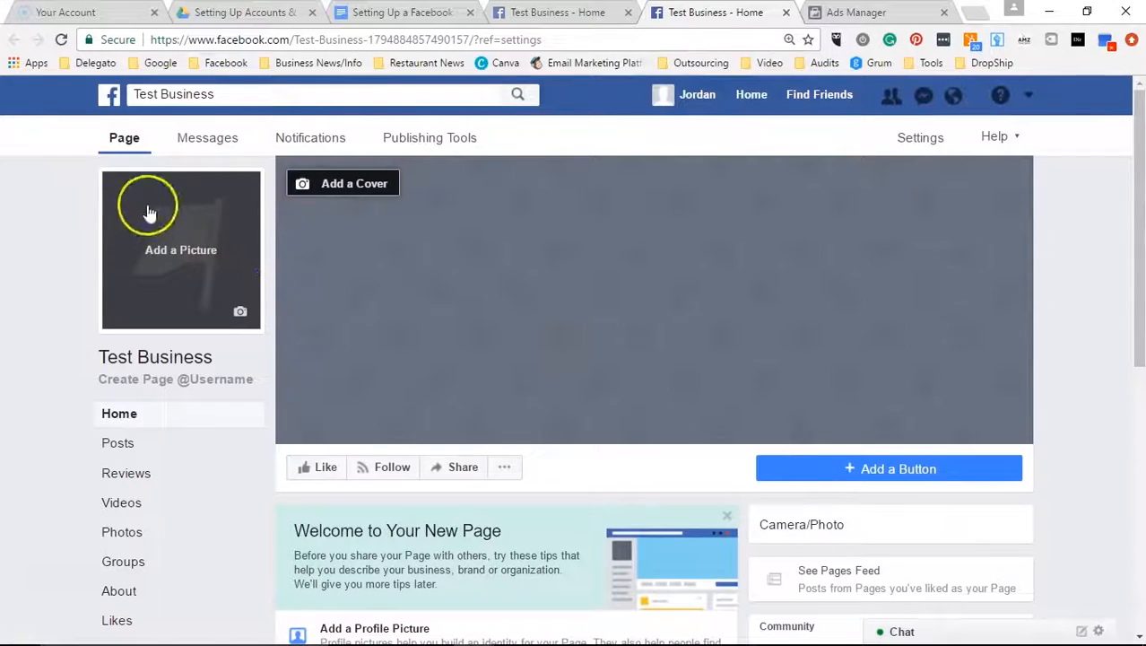
Look over the Test Business page's home view, including its picture and cover areas and the new-page setup tips.
scroll(503, 269, down, 8)
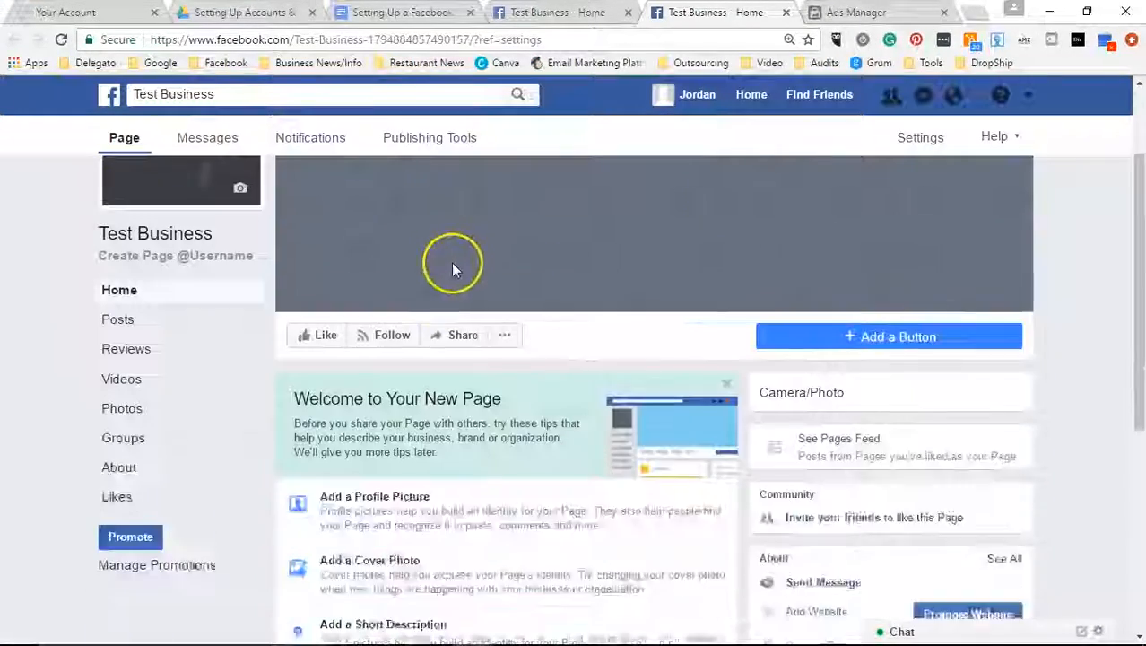
scroll(440, 287, up, 8)
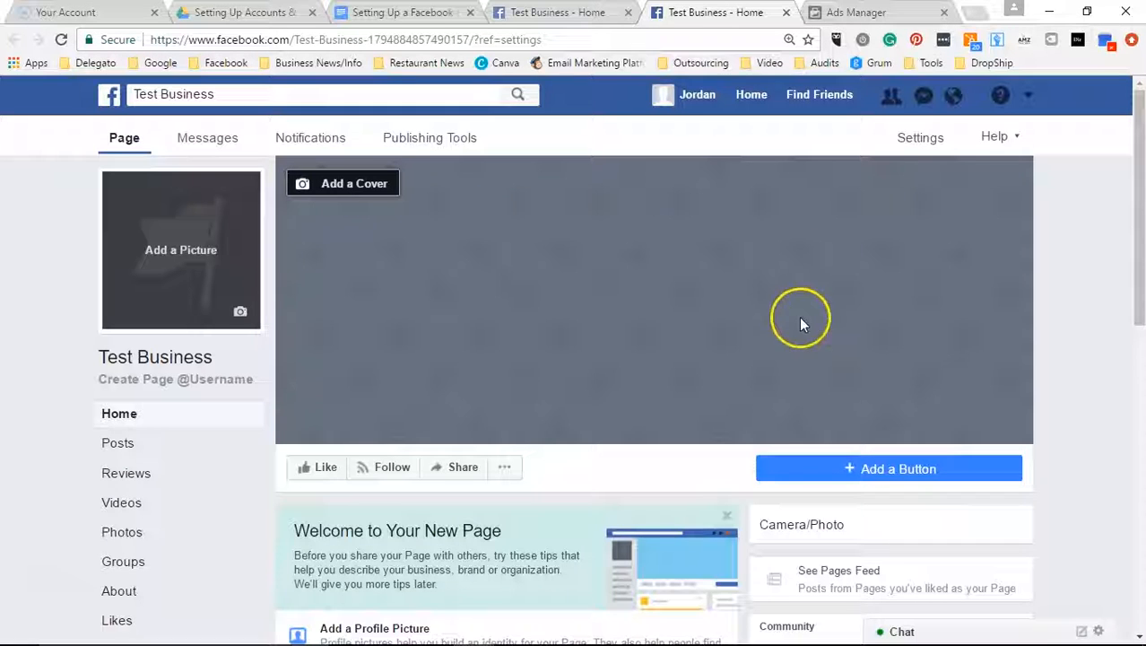
scroll(581, 297, down, 1)
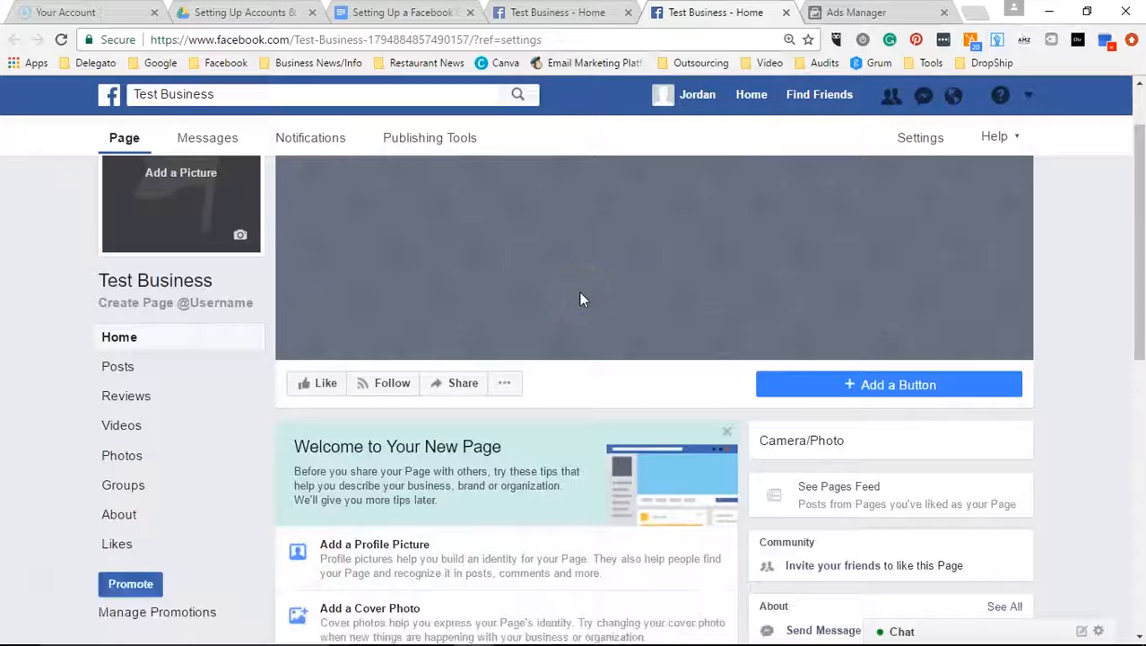
scroll(488, 323, down, 2)
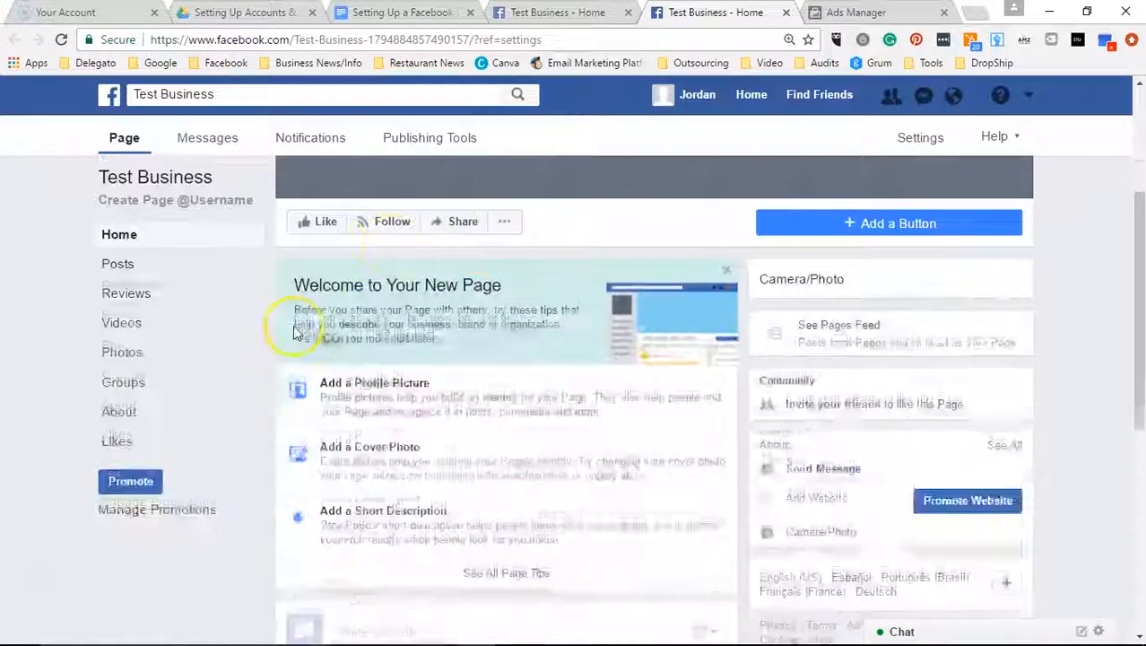
scroll(332, 309, up, 2)
scroll(333, 309, up, 1)
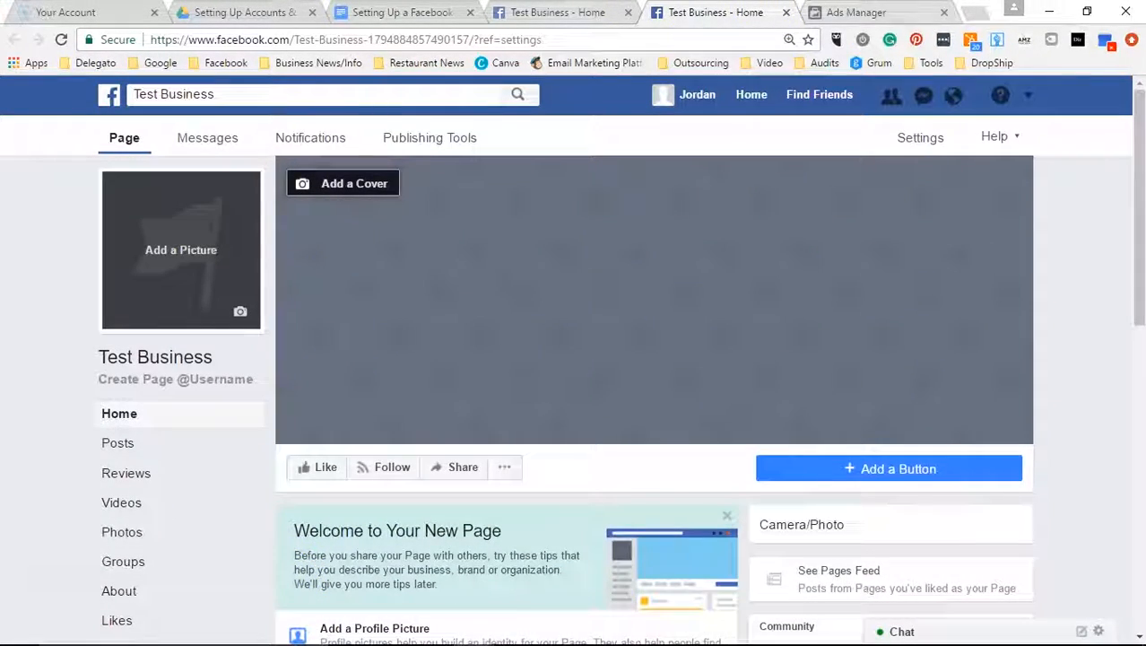
Switch to the Google Docs setup guide and highlight the profile picture and cover photo sizes under Step 4: Page Setup.
click(403, 12)
drag(339, 257, 456, 269)
click(503, 270)
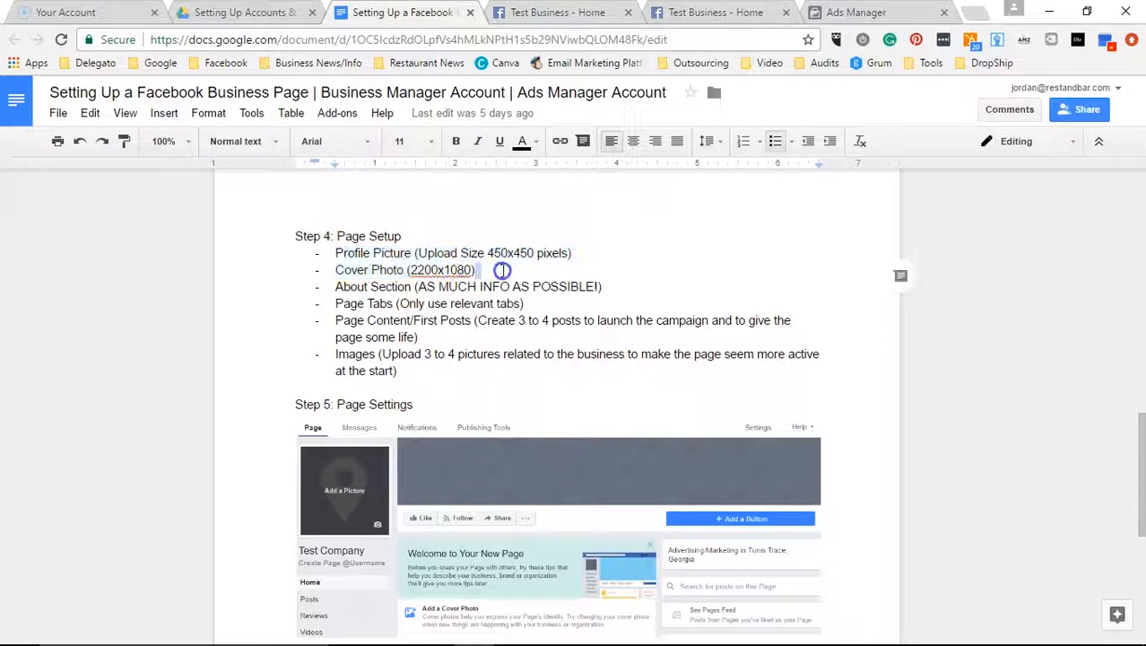
click(476, 270)
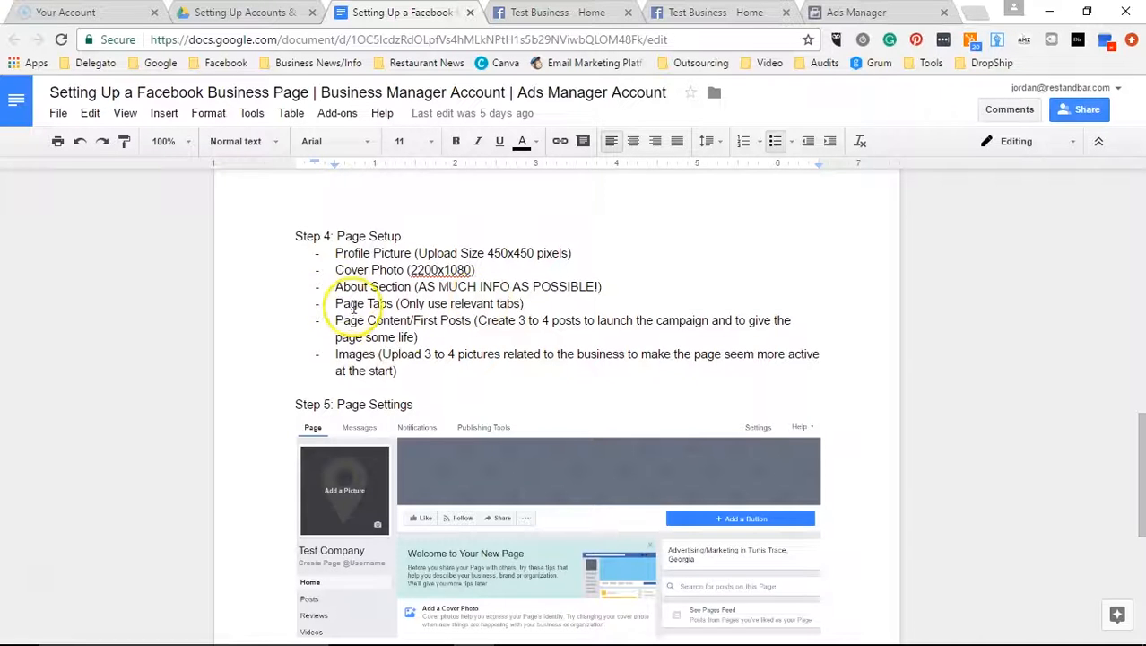
Return to the Test Business page on Facebook and open its About section to view the general details.
click(714, 11)
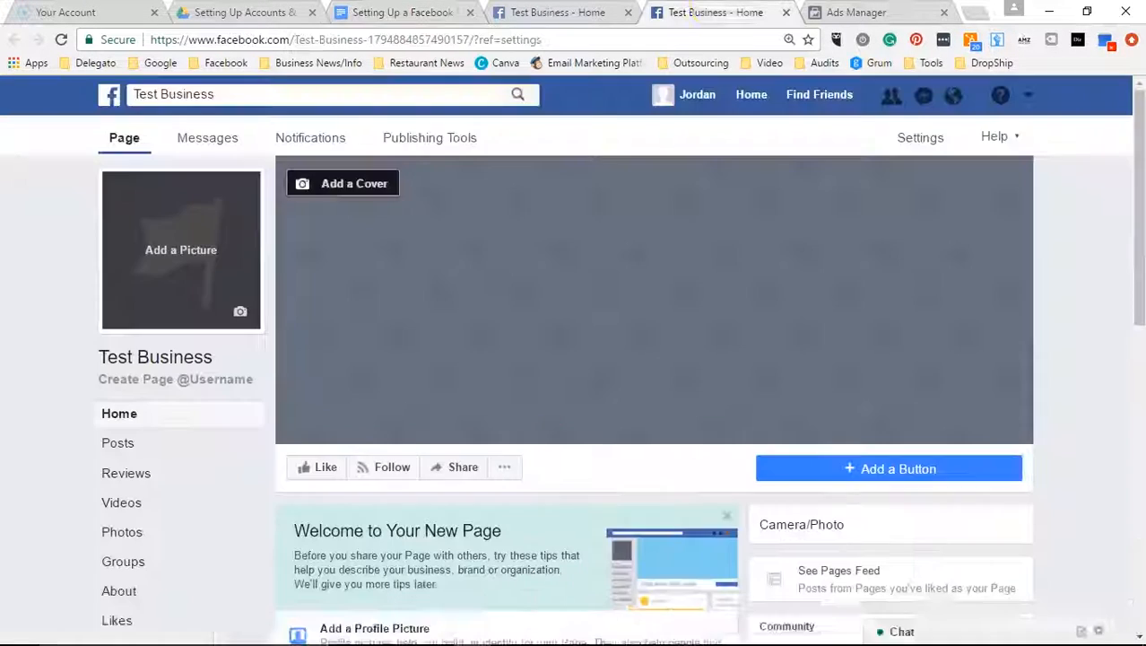
click(125, 599)
scroll(520, 414, up, 2)
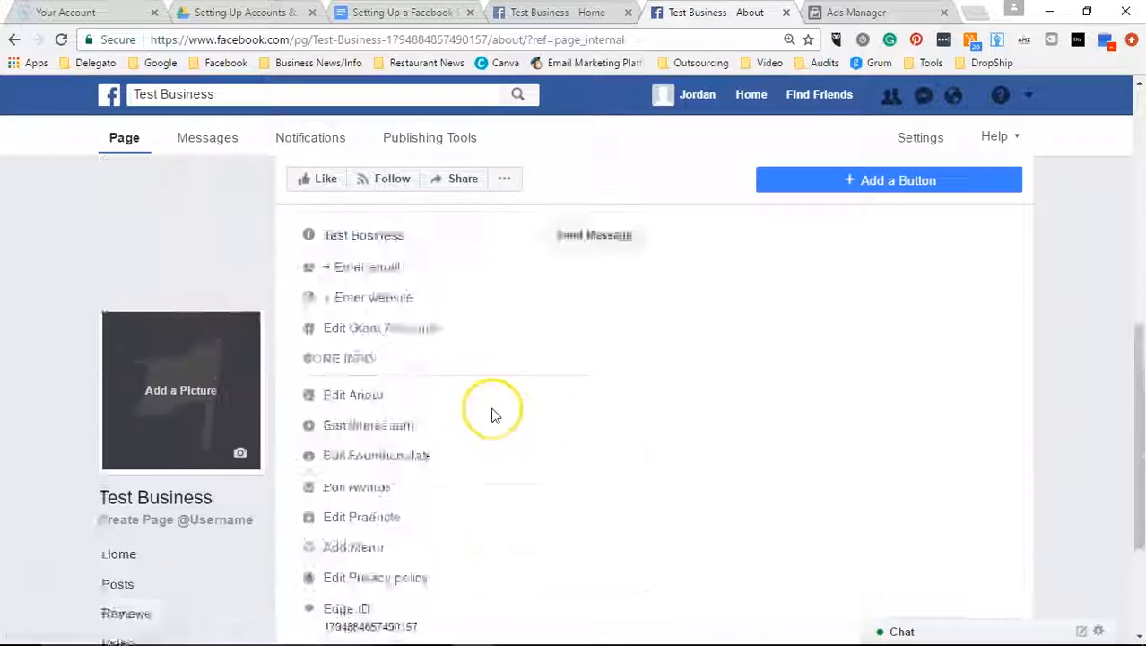
scroll(441, 427, up, 3)
scroll(440, 435, down, 3)
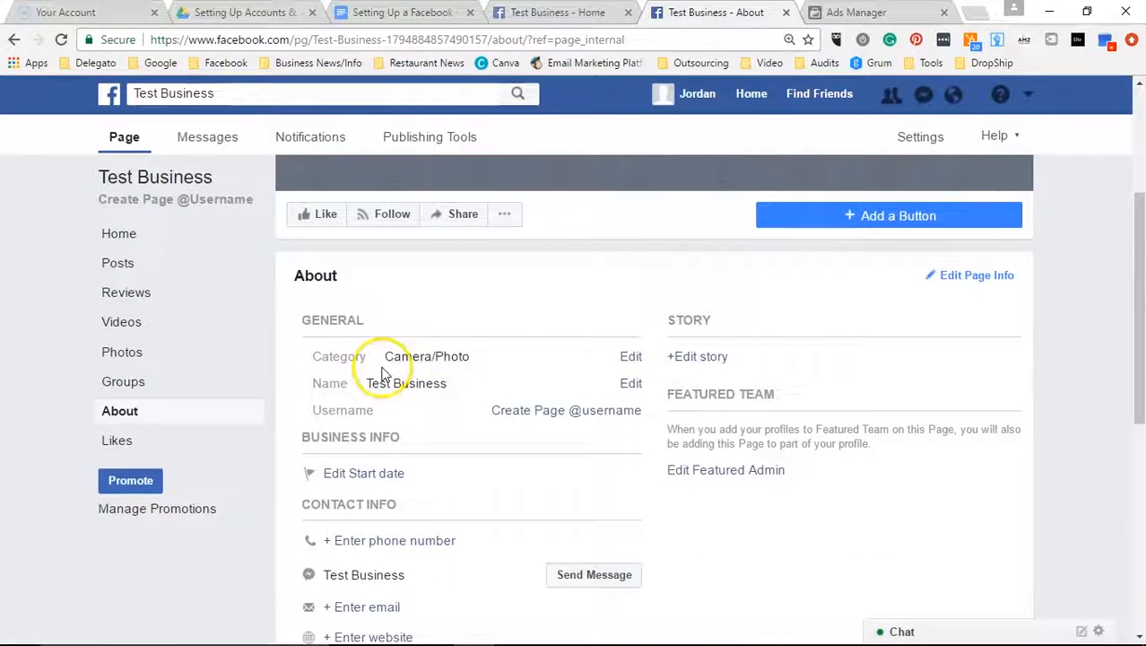
click(544, 415)
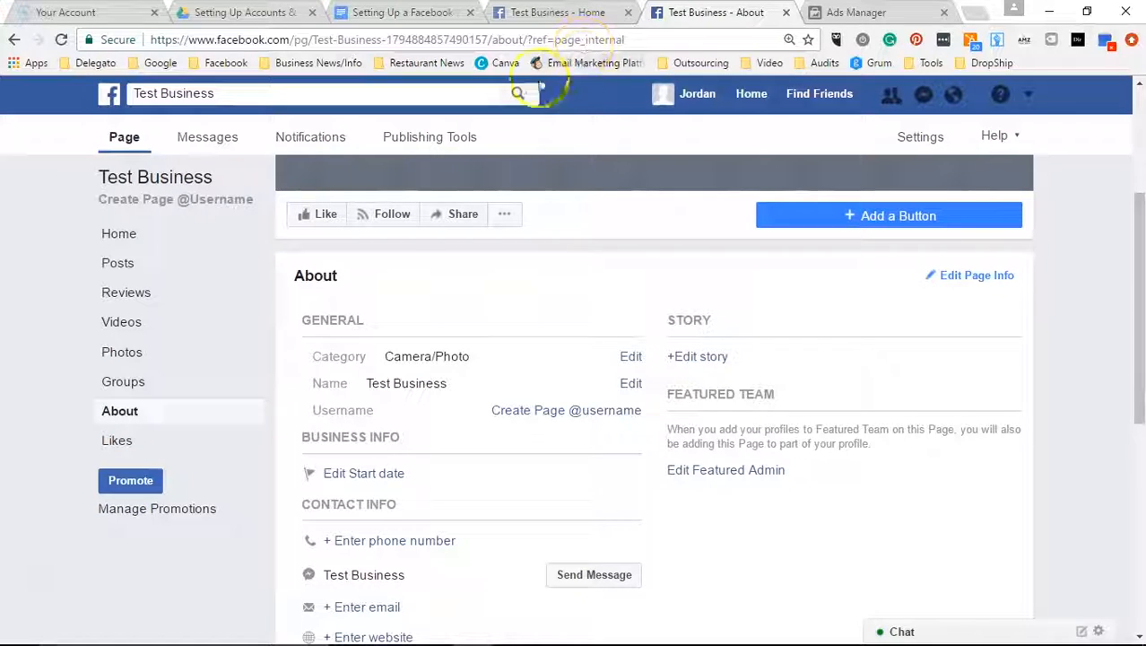
Examine the About section's business info, contact info, more info, story and featured team fields.
scroll(430, 264, down, 1)
scroll(435, 295, down, 1)
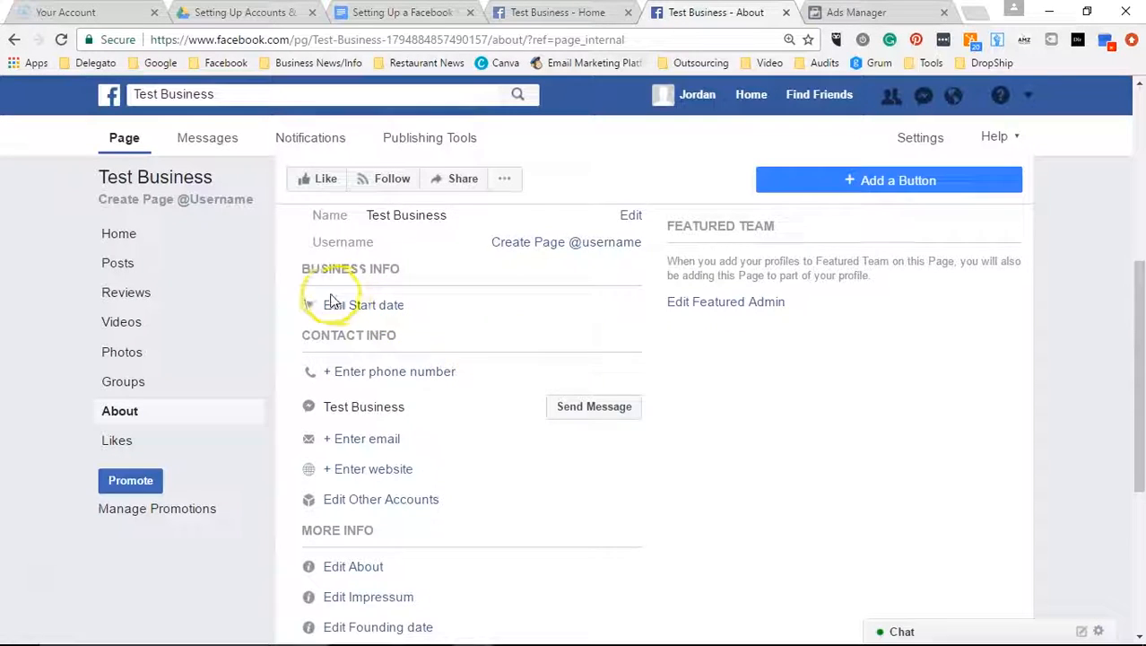
scroll(314, 300, down, 2)
scroll(399, 330, up, 1)
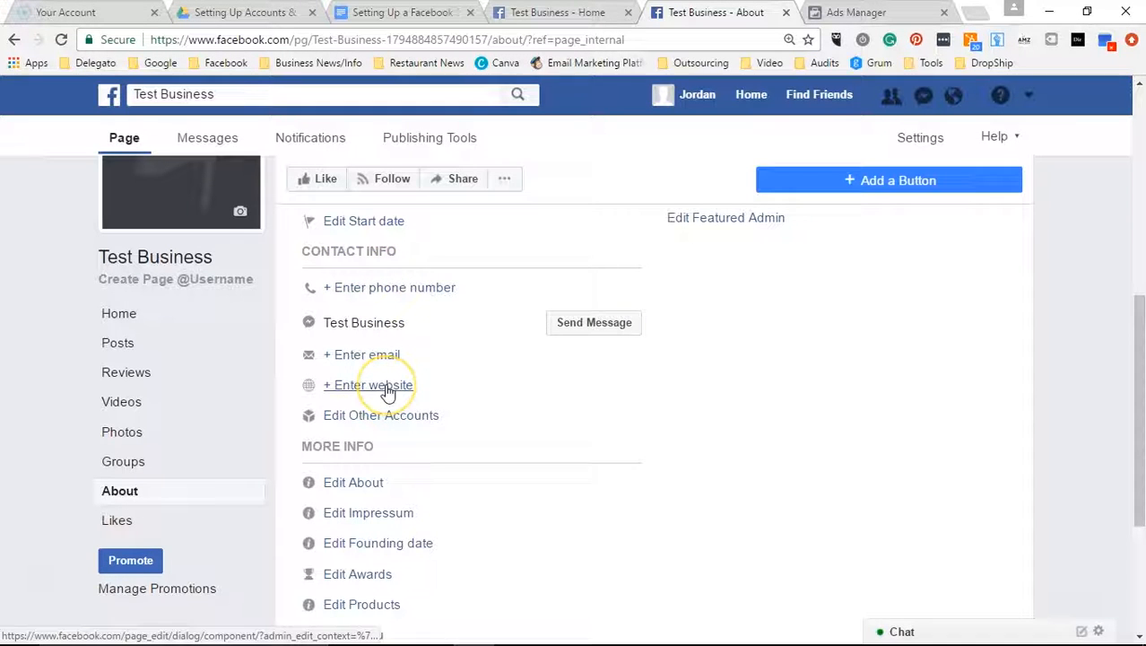
scroll(372, 398, down, 2)
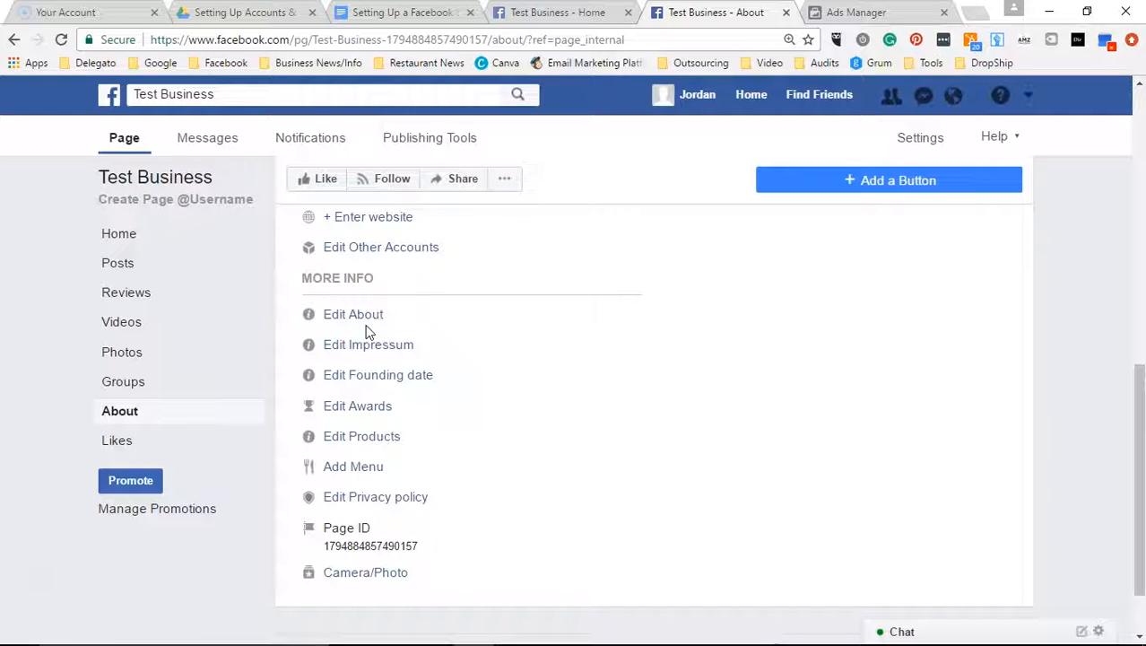
click(310, 311)
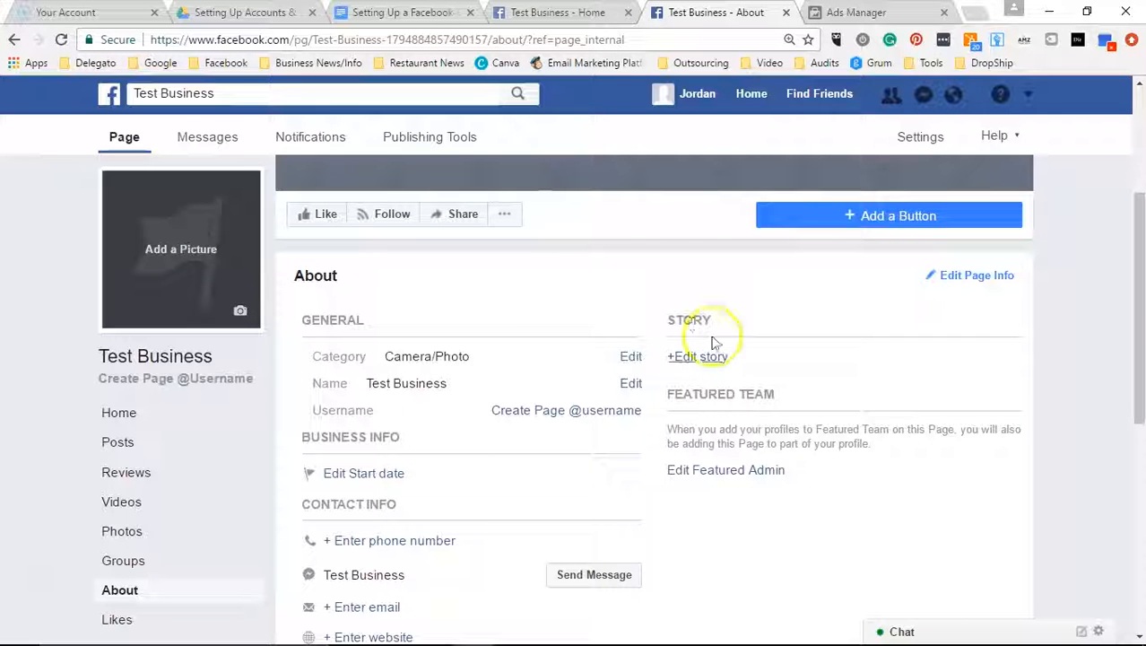
scroll(731, 370, down, 1)
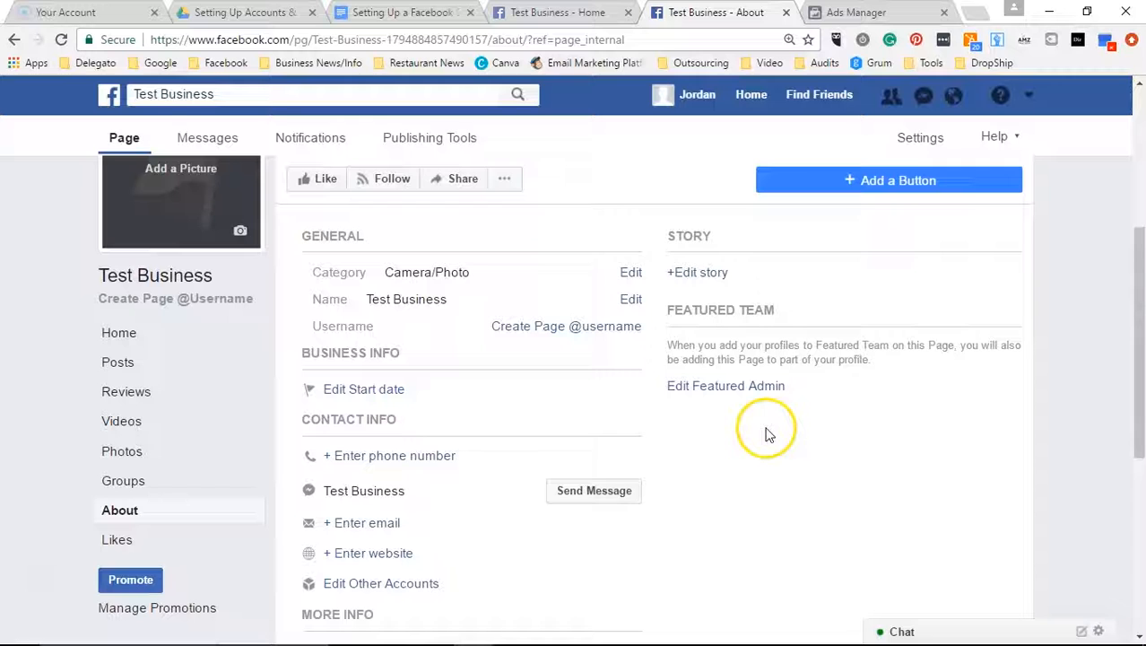
scroll(441, 520, down, 2)
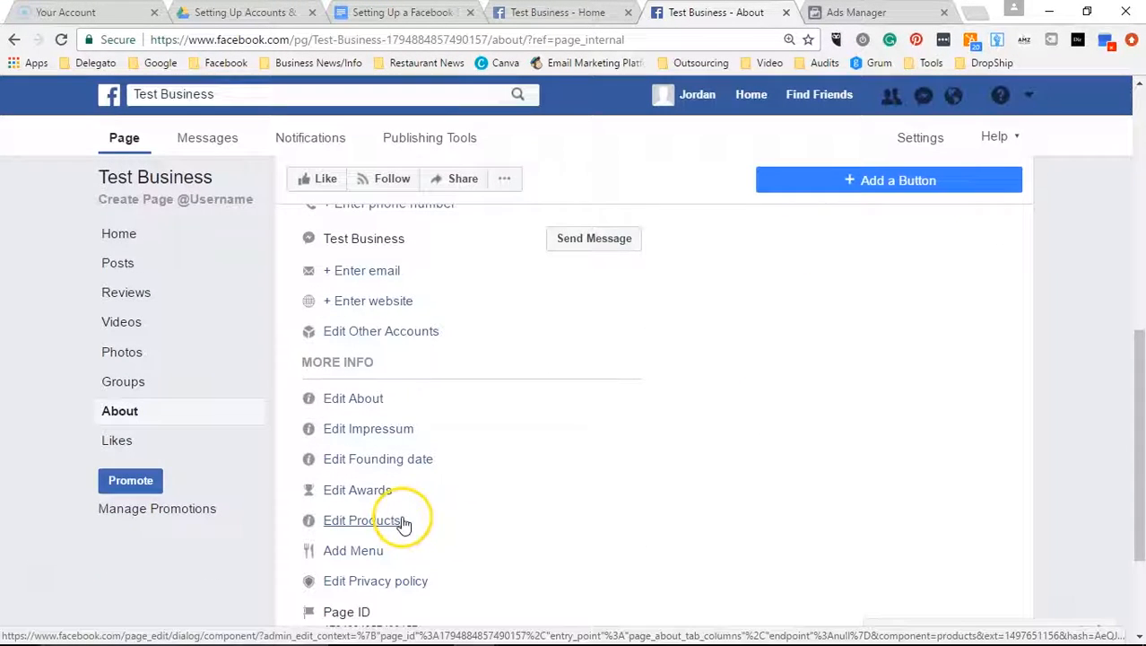
scroll(403, 522, down, 2)
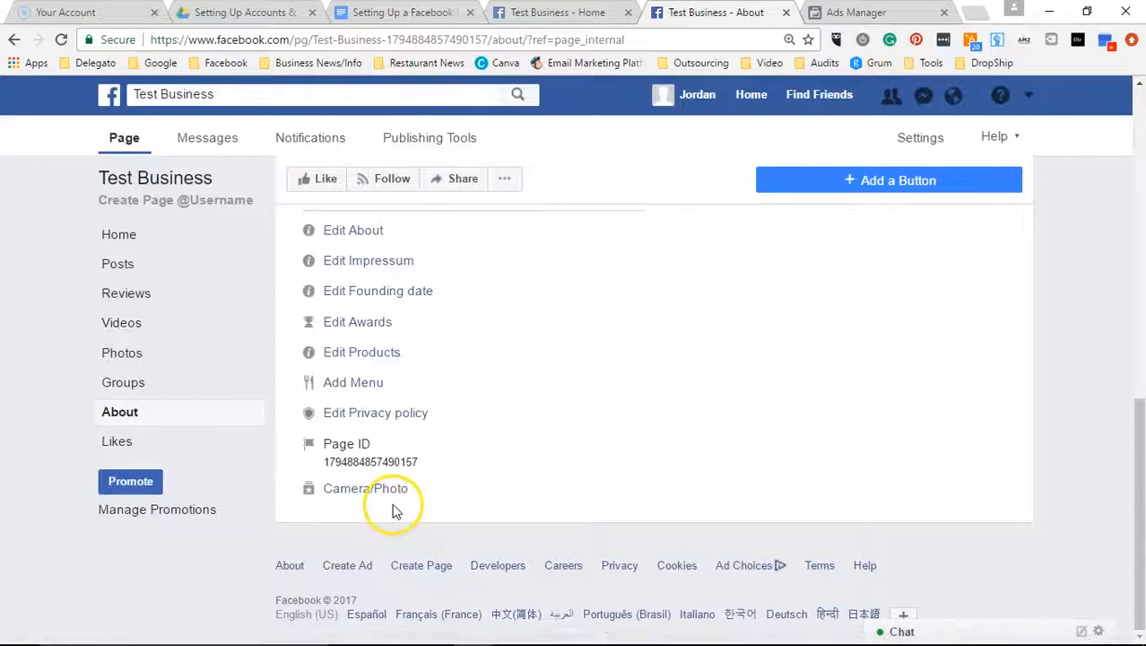
scroll(400, 516, up, 3)
scroll(402, 511, up, 5)
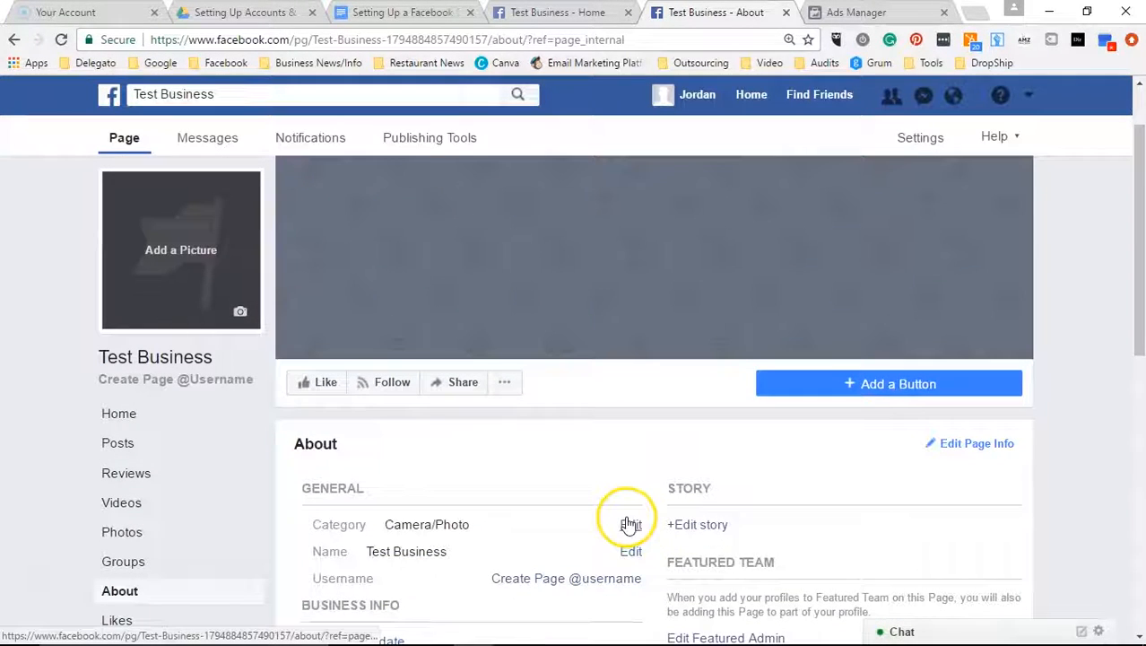
scroll(601, 510, up, 1)
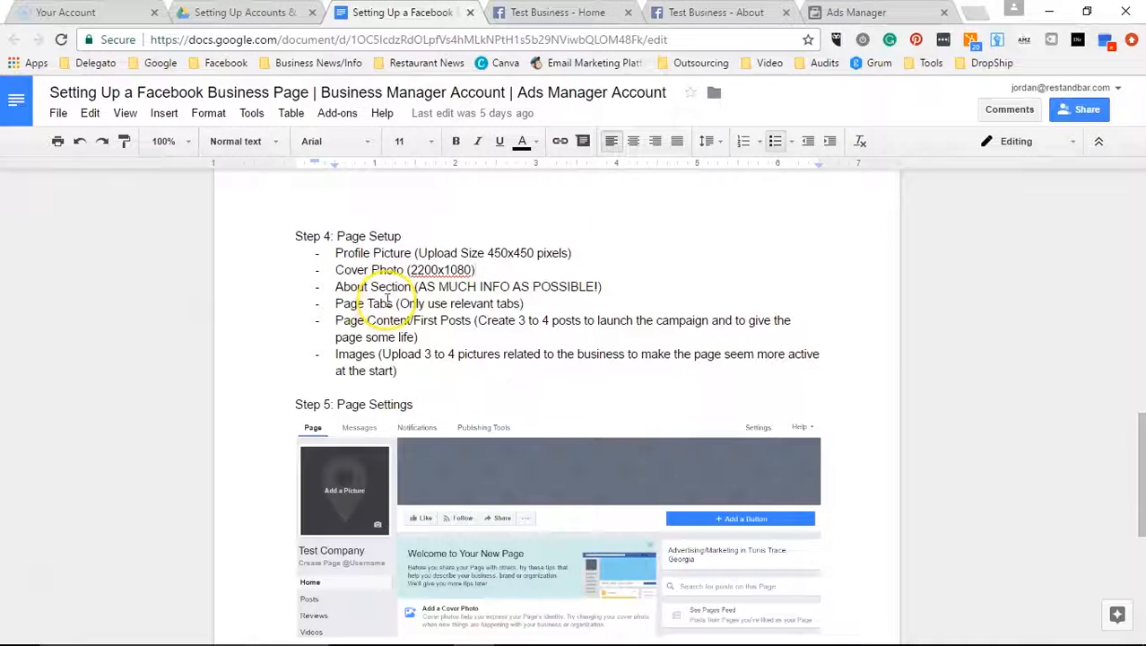
Open the Edit Page settings of the Test Business page on Facebook and review its template and tab list.
click(852, 14)
click(682, 11)
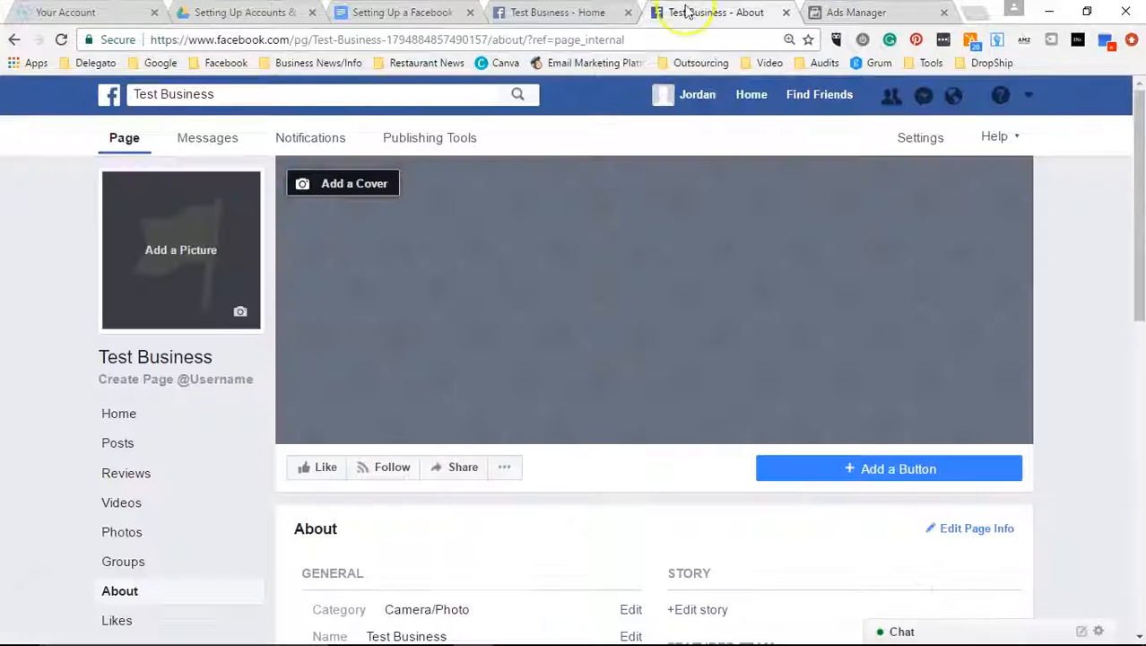
click(920, 139)
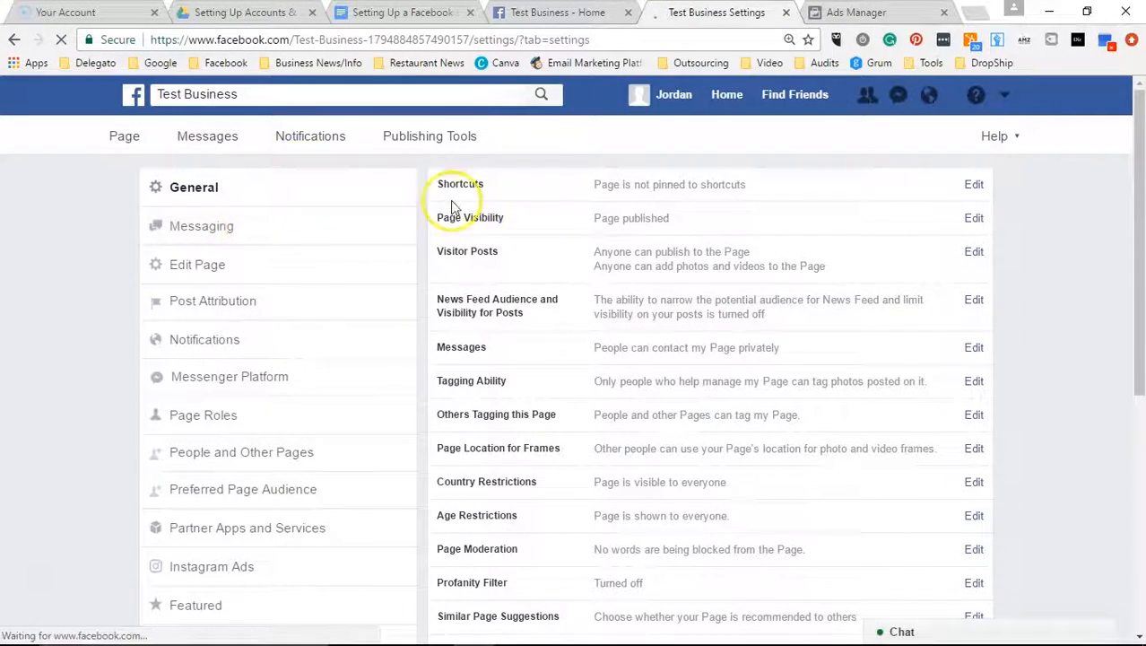
click(216, 264)
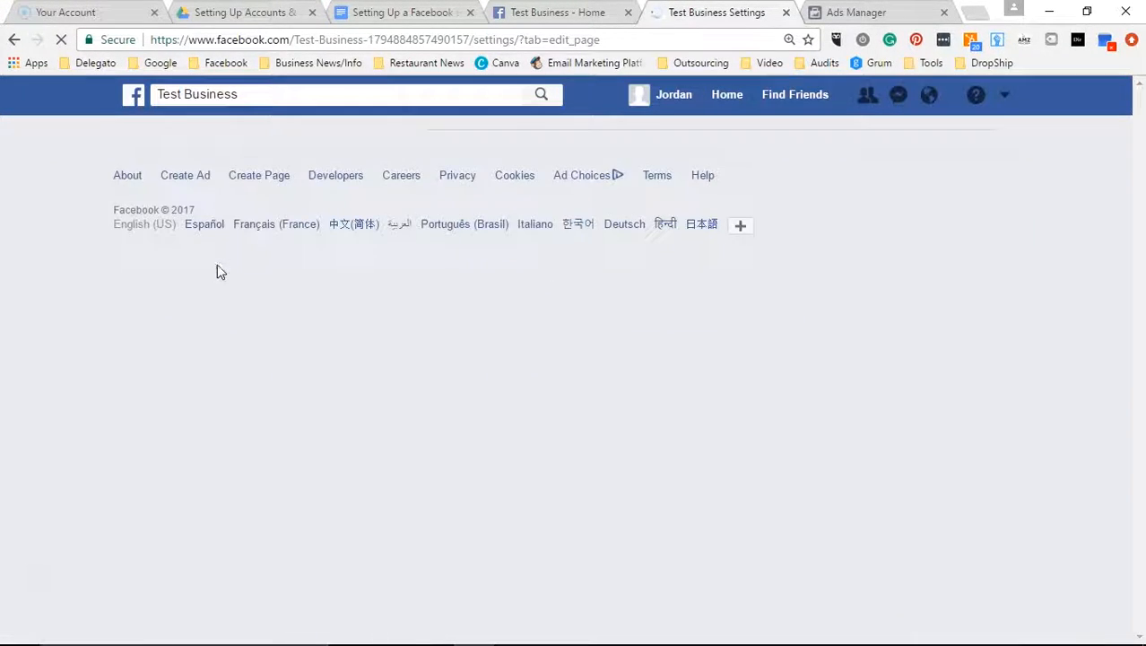
scroll(473, 332, down, 6)
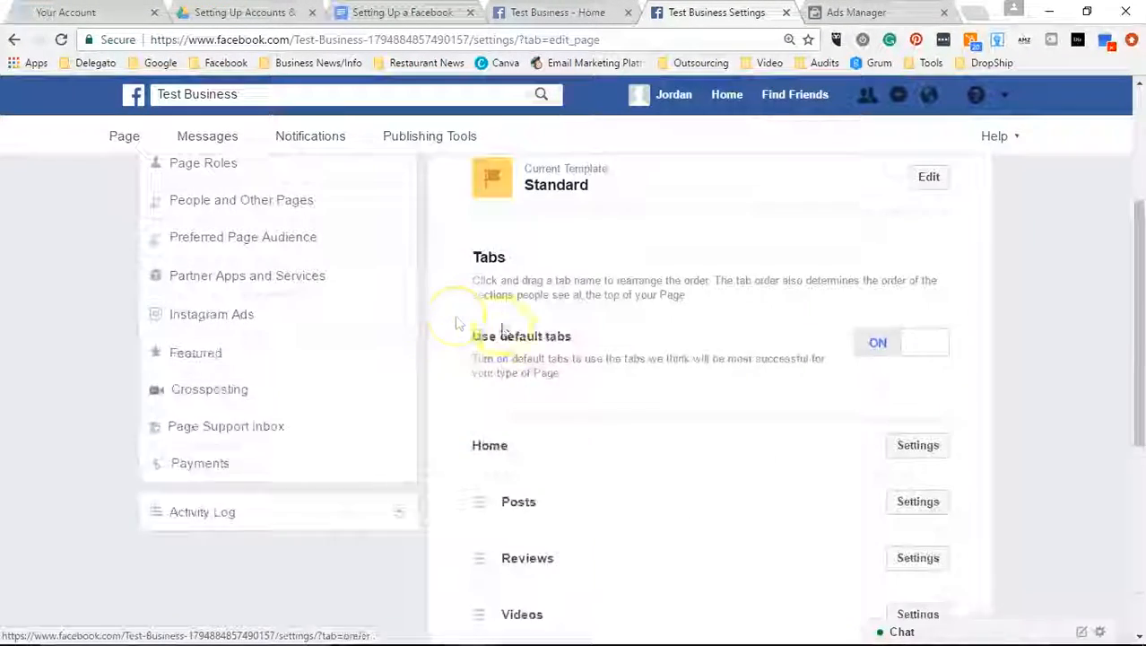
scroll(797, 317, down, 2)
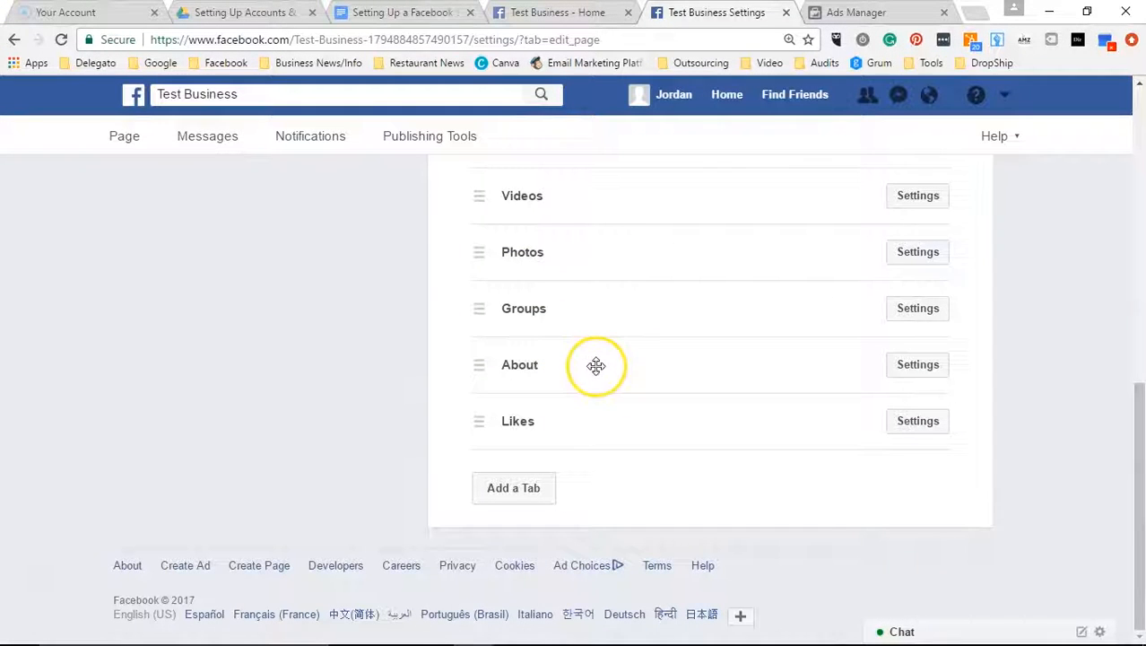
scroll(507, 370, up, 10)
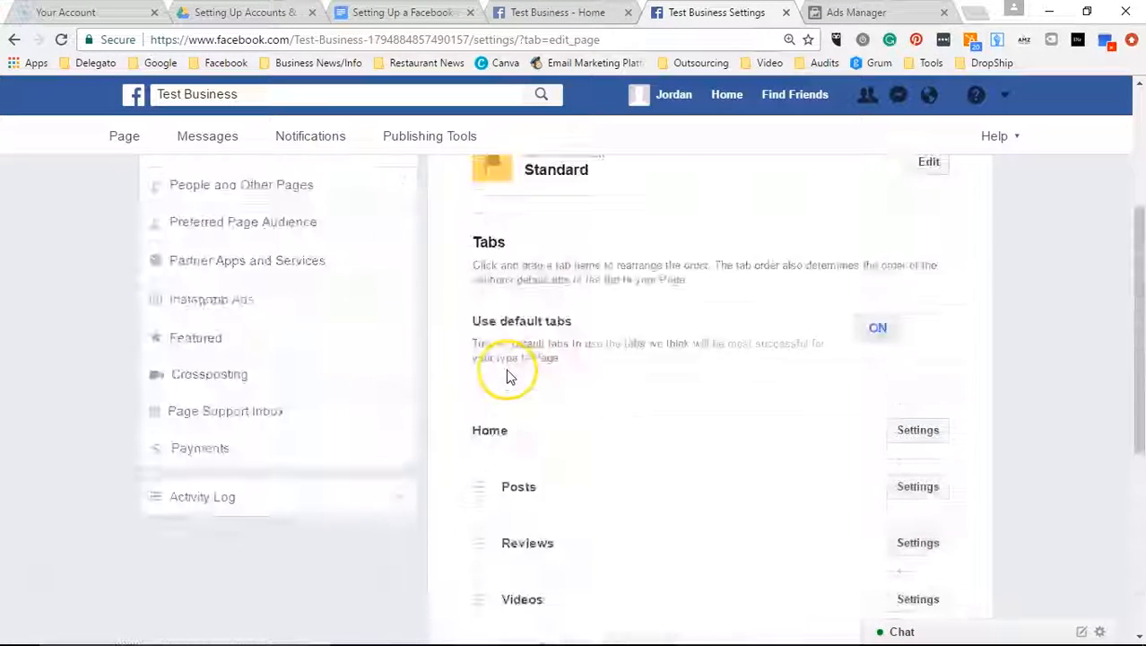
Switch to the Google Docs setup guide and read the Step 5: Page Settings instructions.
click(520, 11)
click(399, 12)
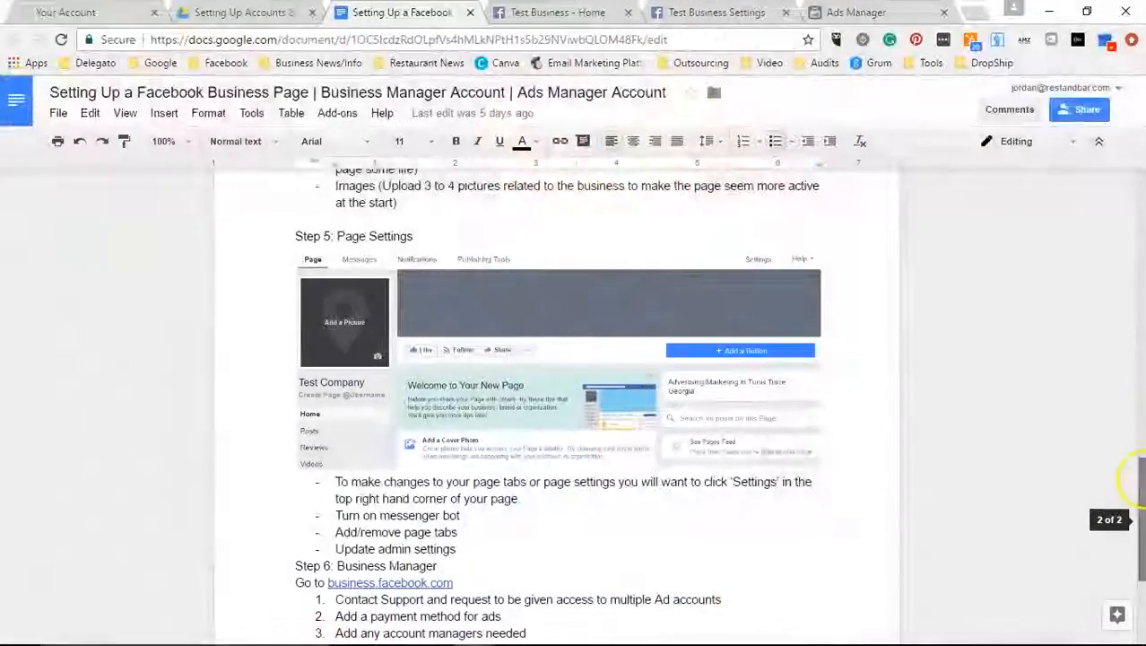
drag(1141, 480, 1142, 484)
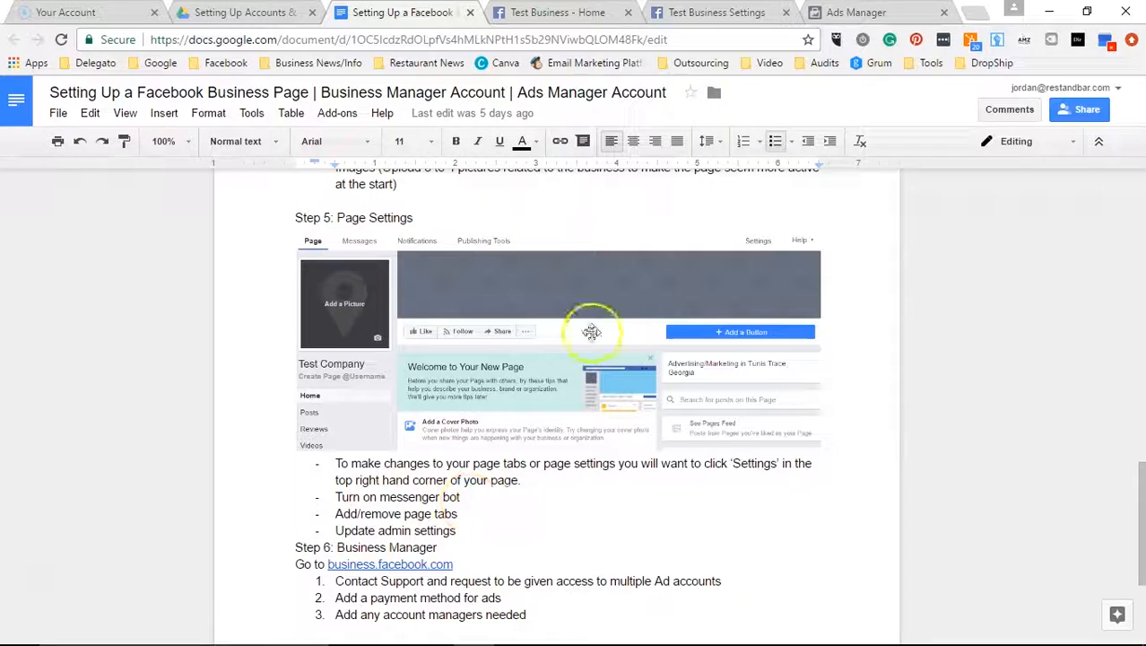
Switch back to the Facebook page settings, return to the General section and look through the available settings categories.
click(849, 11)
click(718, 12)
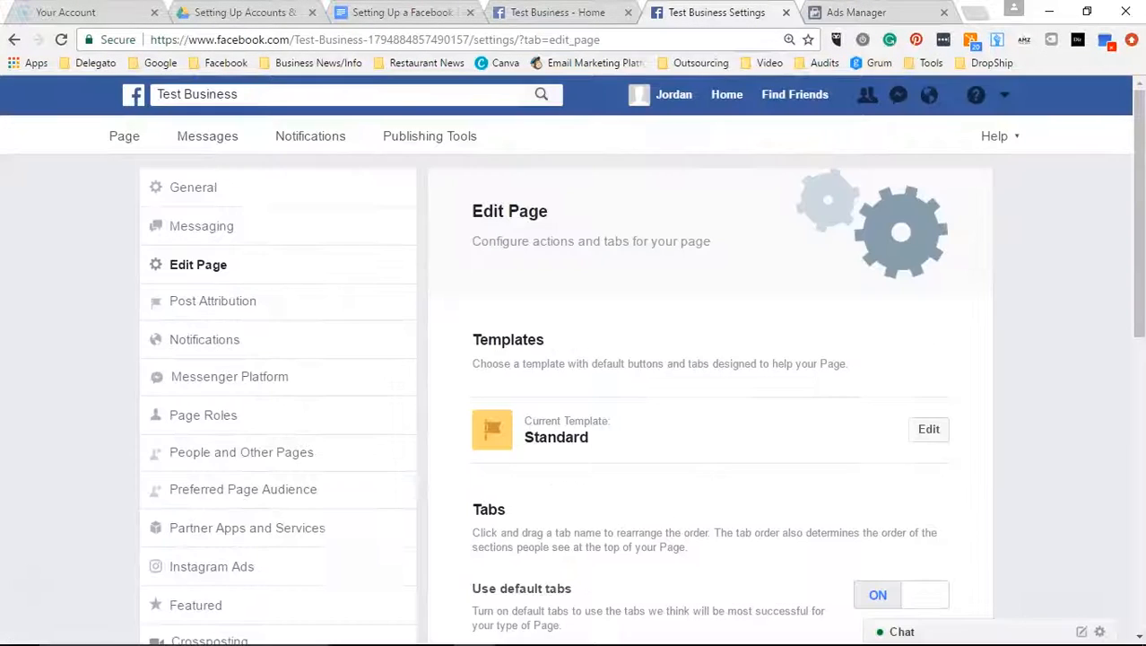
click(14, 40)
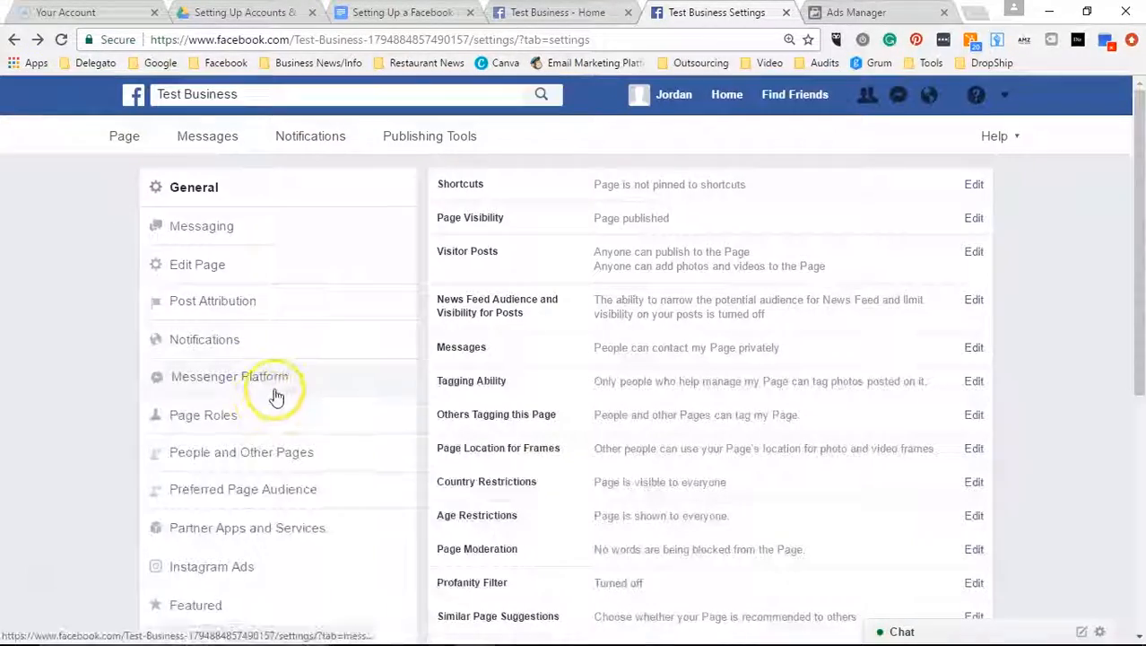
scroll(273, 395, down, 2)
scroll(269, 397, down, 2)
scroll(260, 395, up, 4)
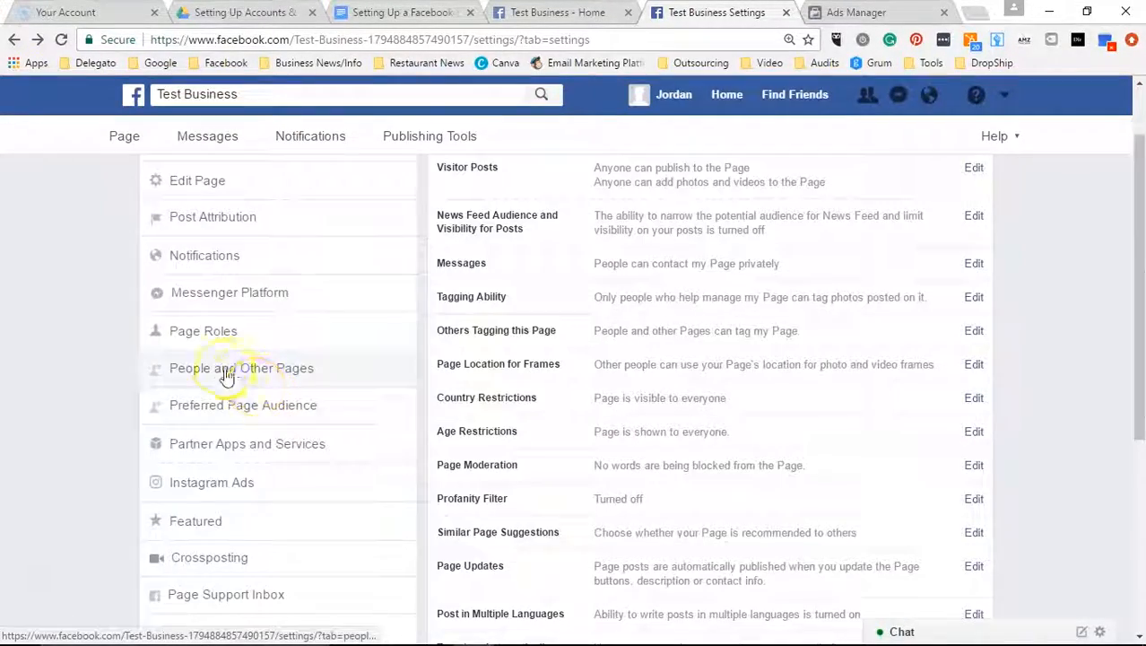
Open the Messenger Platform settings and review the Discover visibility option.
click(230, 388)
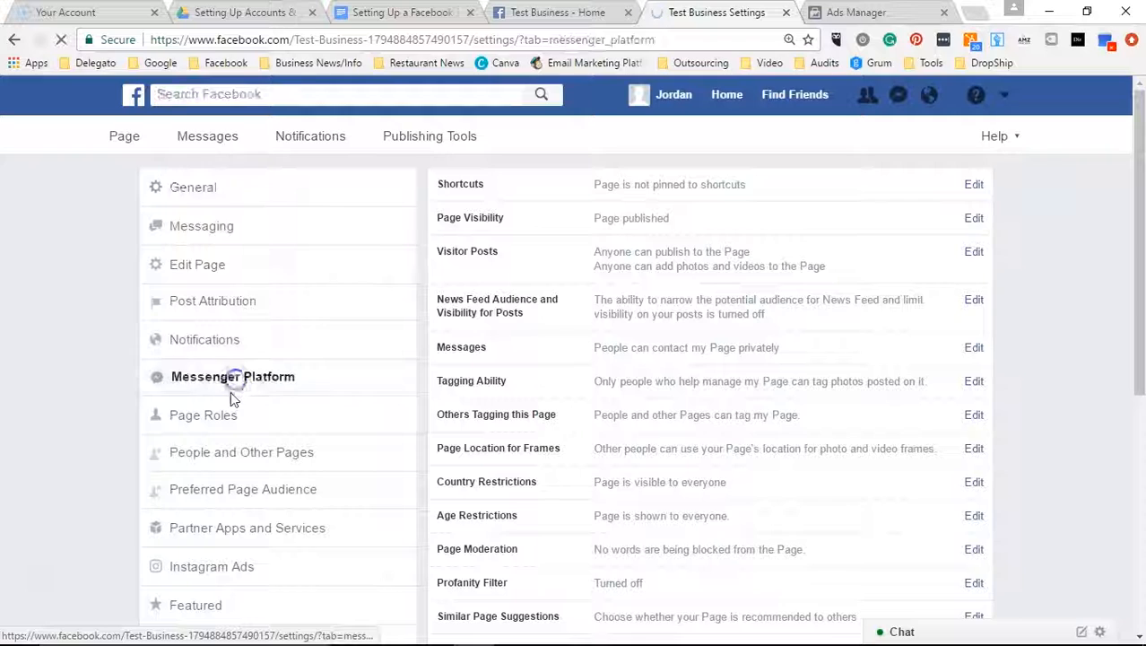
click(222, 377)
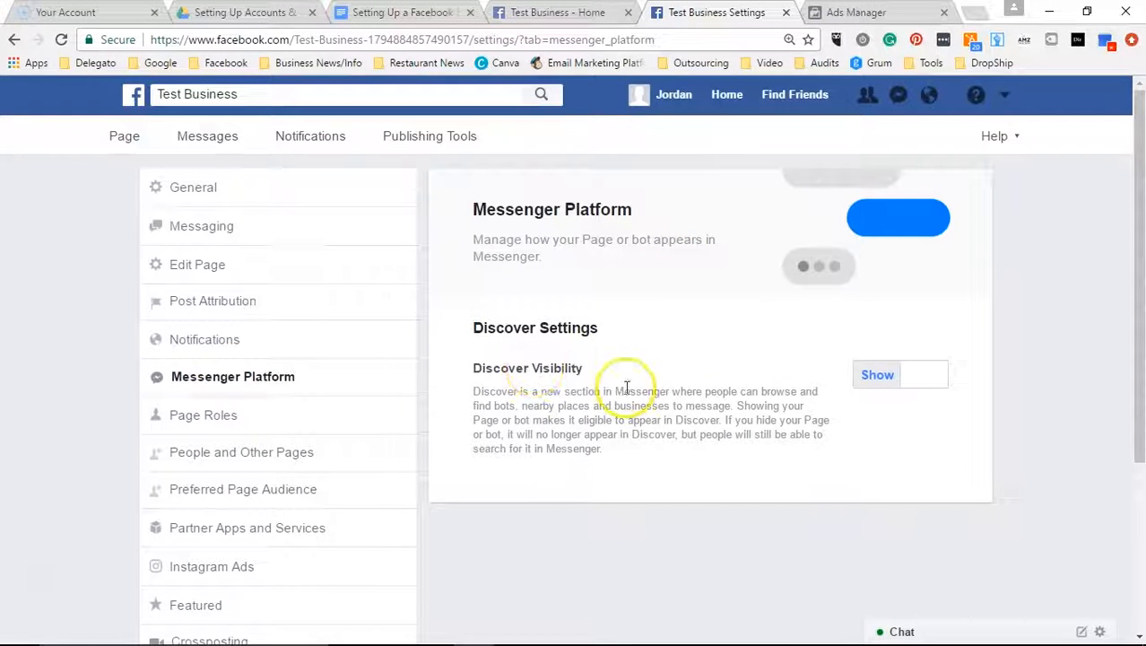
scroll(330, 457, down, 2)
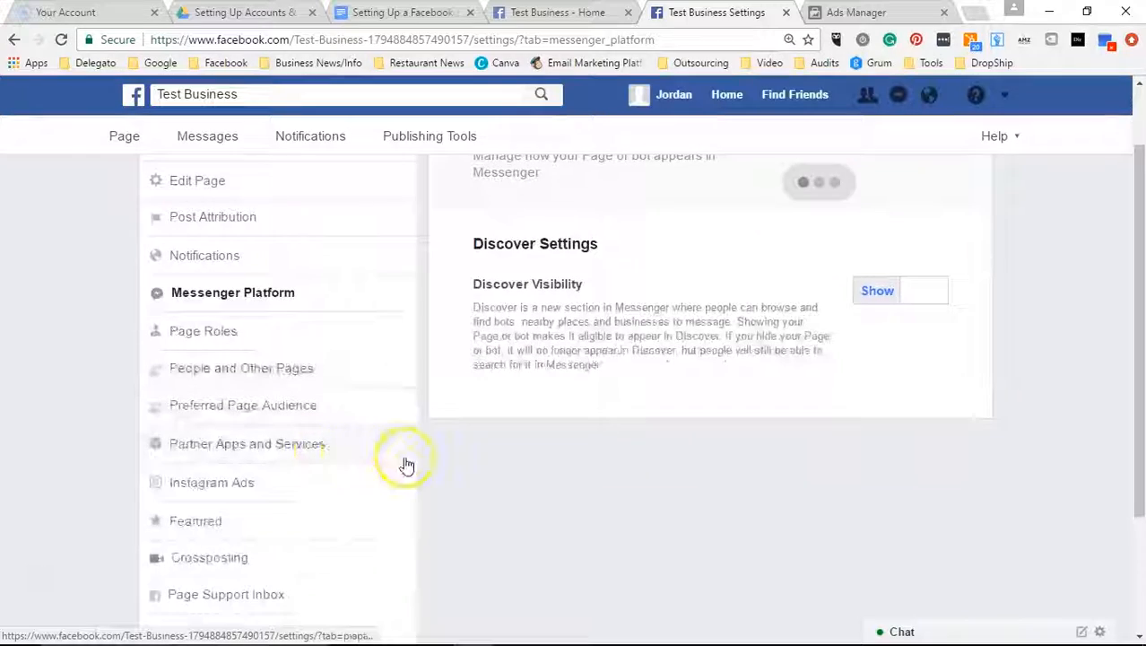
scroll(405, 459, down, 1)
scroll(267, 456, up, 3)
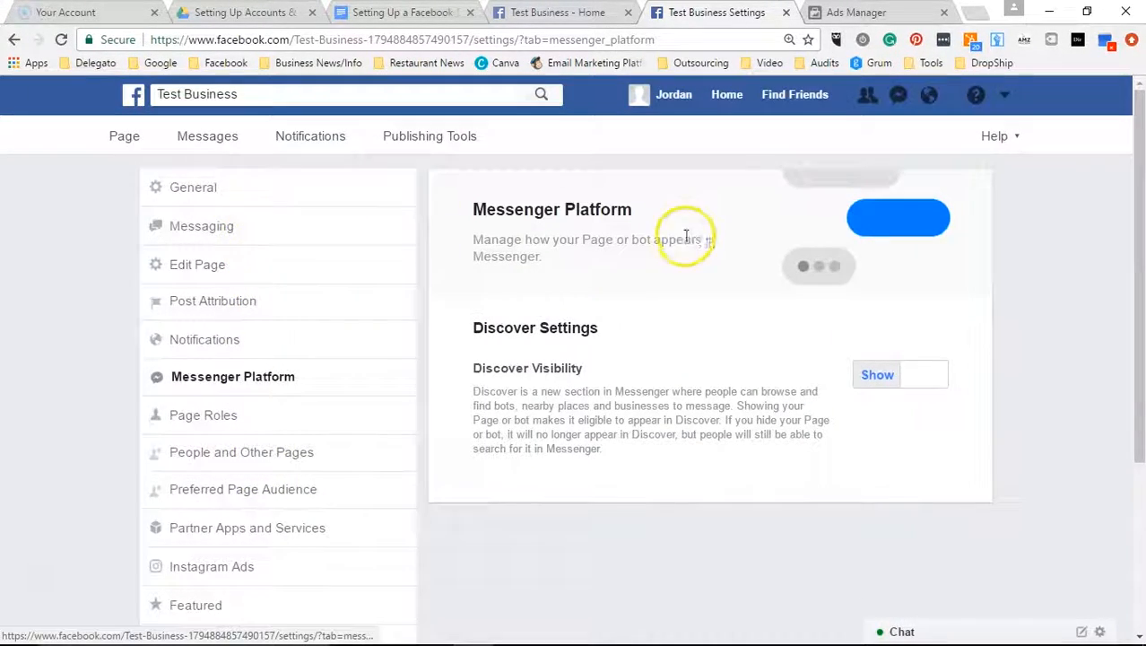
Look through the remaining page settings categories, the Ads Manager account information and the Test Business home page.
scroll(634, 263, down, 2)
scroll(529, 359, down, 2)
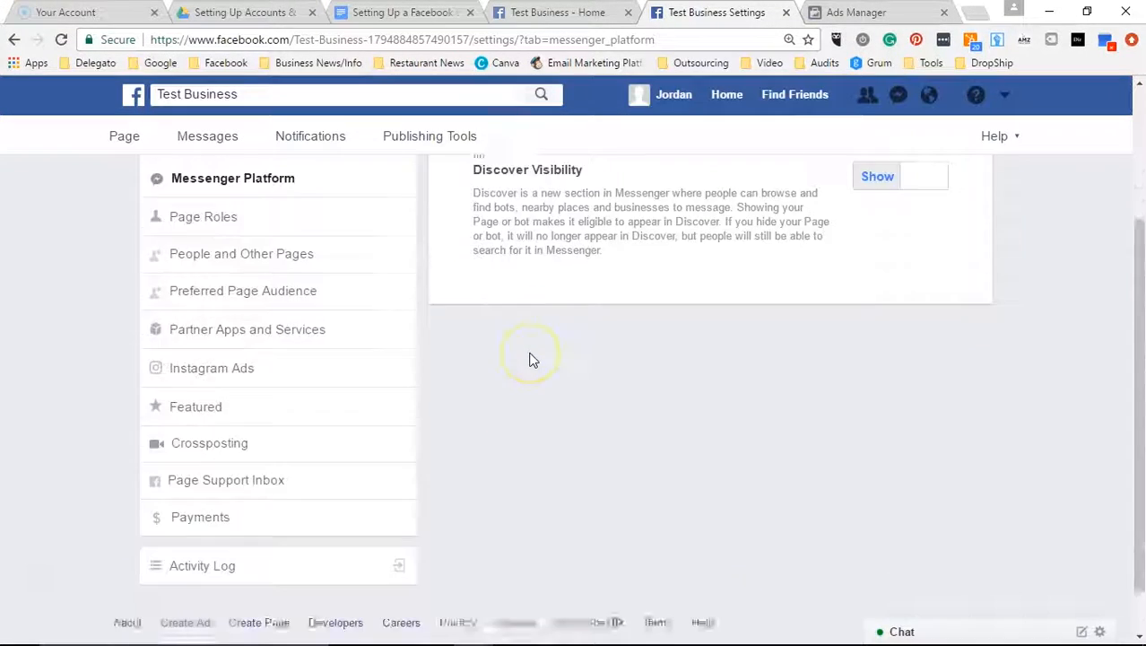
scroll(529, 359, up, 3)
scroll(498, 346, up, 1)
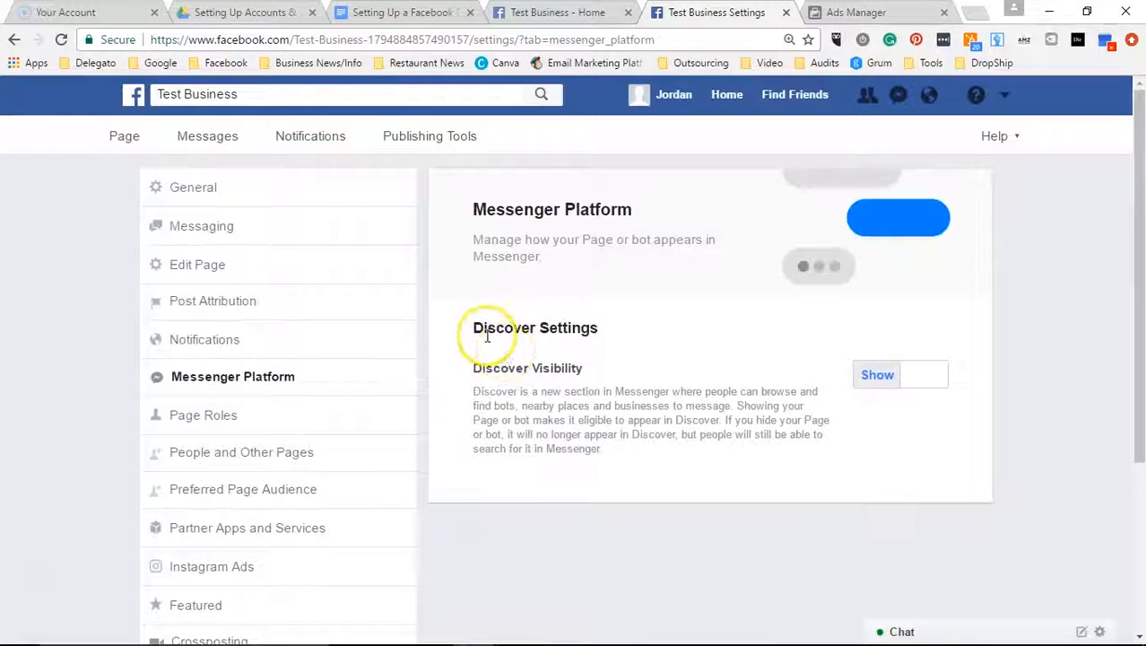
click(852, 12)
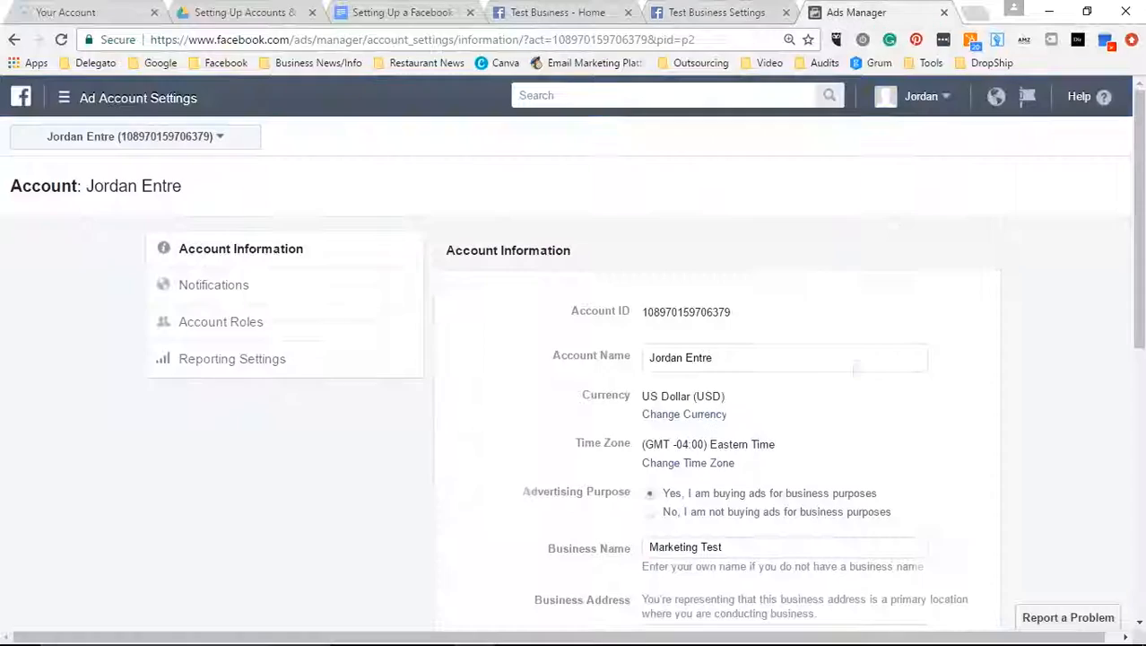
click(716, 12)
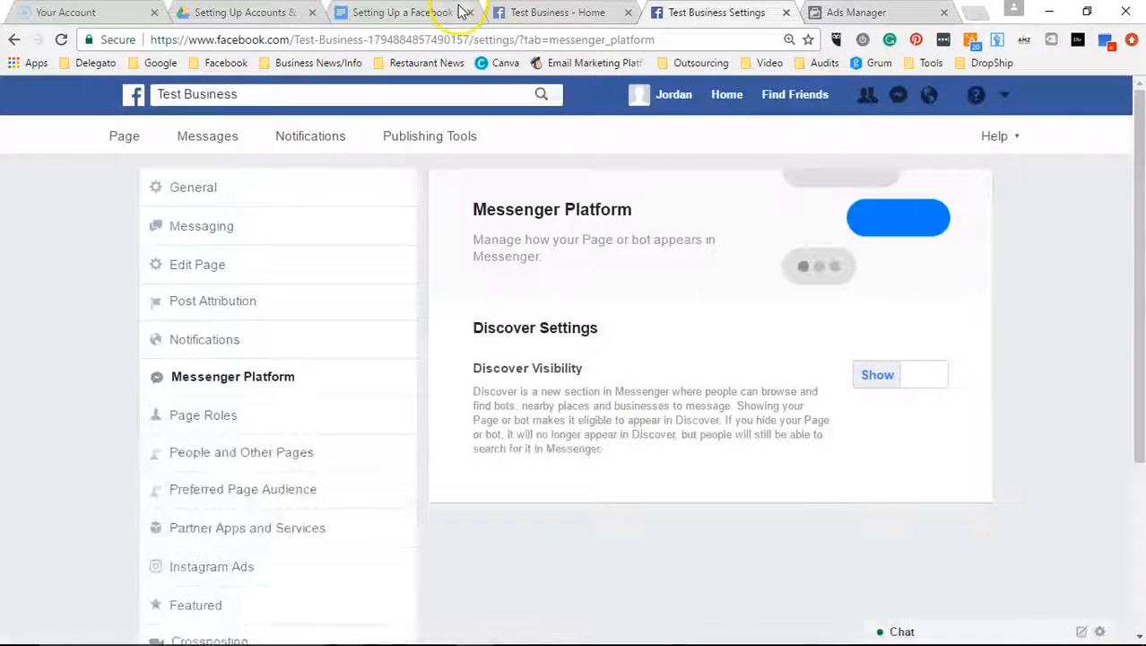
click(556, 13)
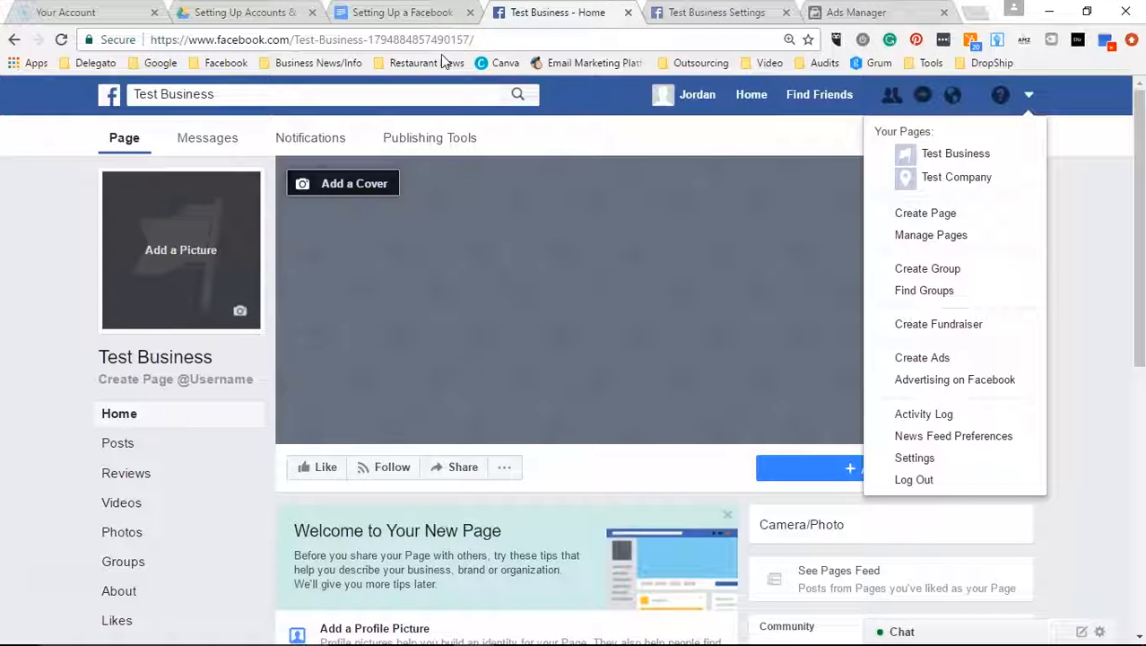
Switch to the Google Docs setup guide and read the Step 6: Business Manager instructions.
click(403, 13)
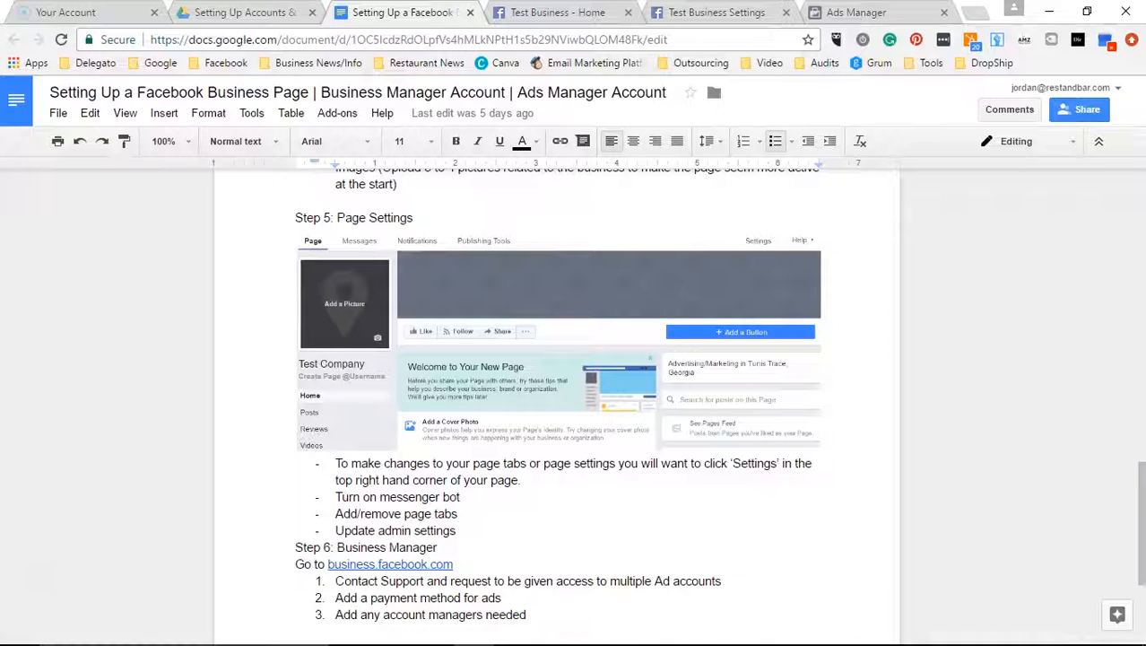
scroll(396, 192, down, 2)
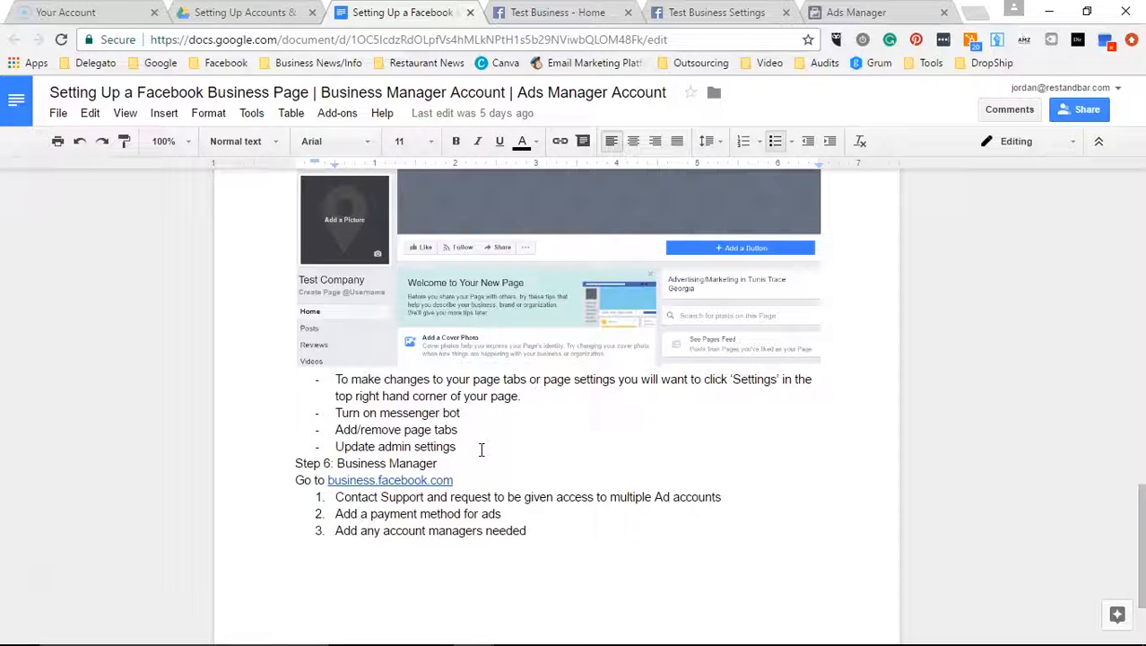
scroll(481, 449, down, 1)
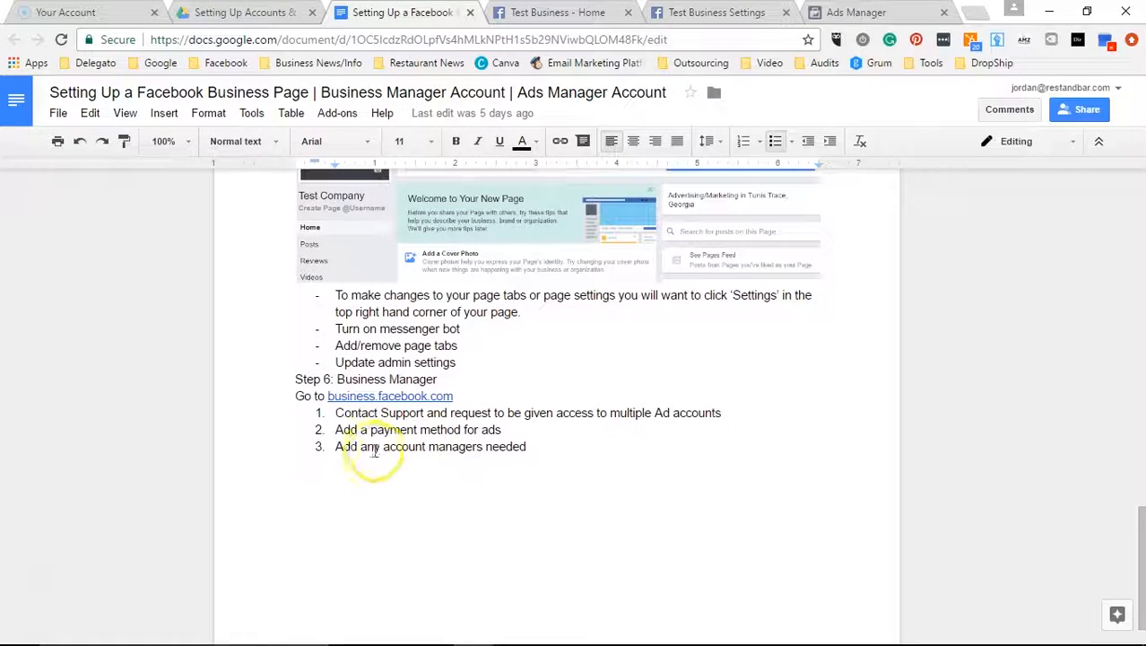
scroll(305, 381, down, 1)
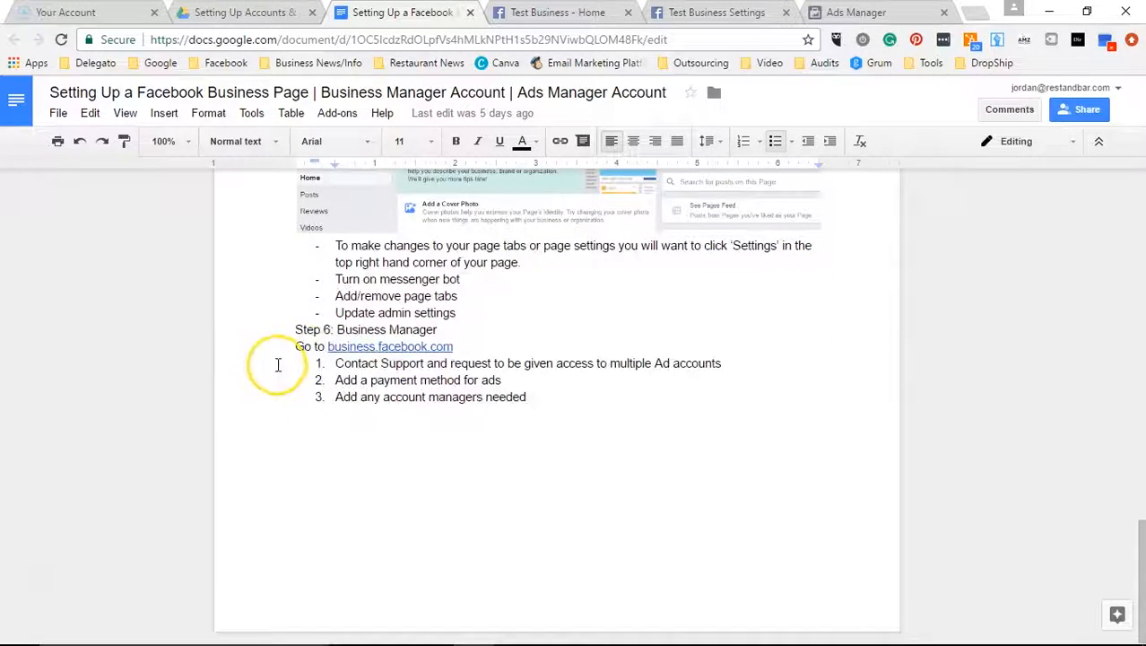
scroll(276, 365, up, 4)
scroll(276, 365, down, 4)
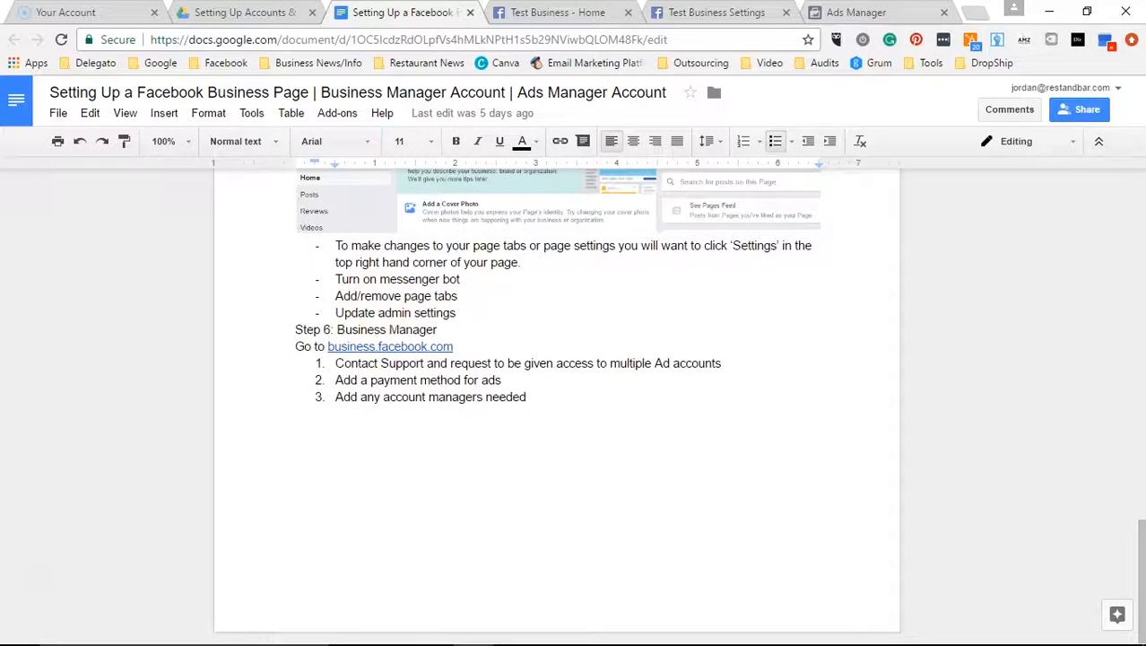
Close the Ads Manager page and log out of the Facebook account that manages Test Business.
click(857, 13)
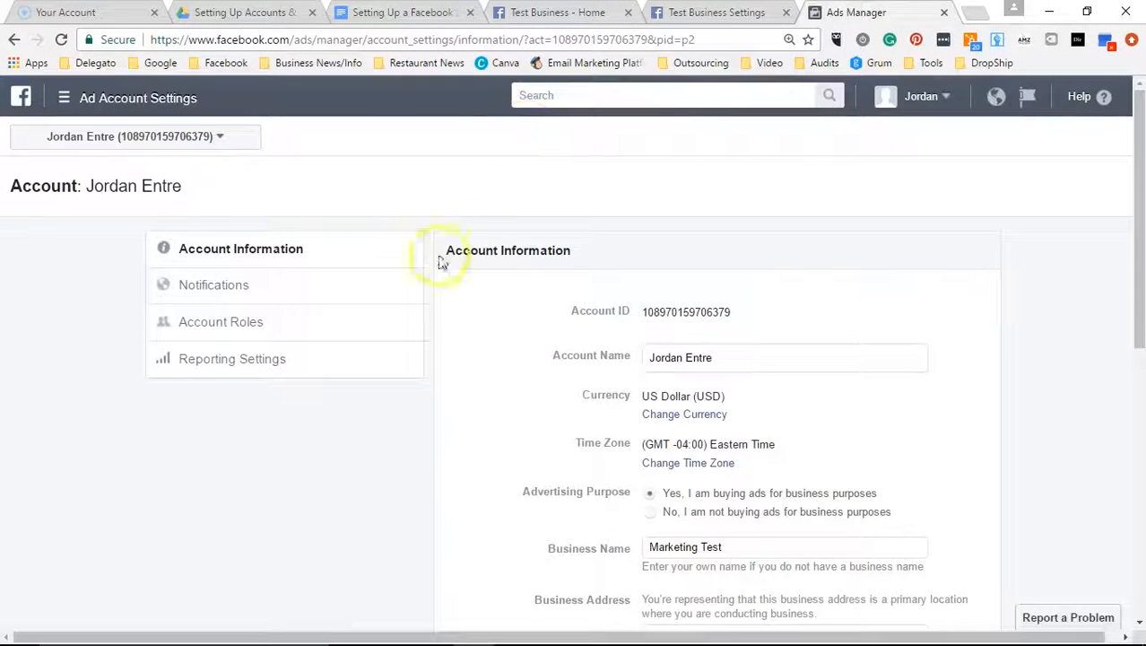
click(945, 14)
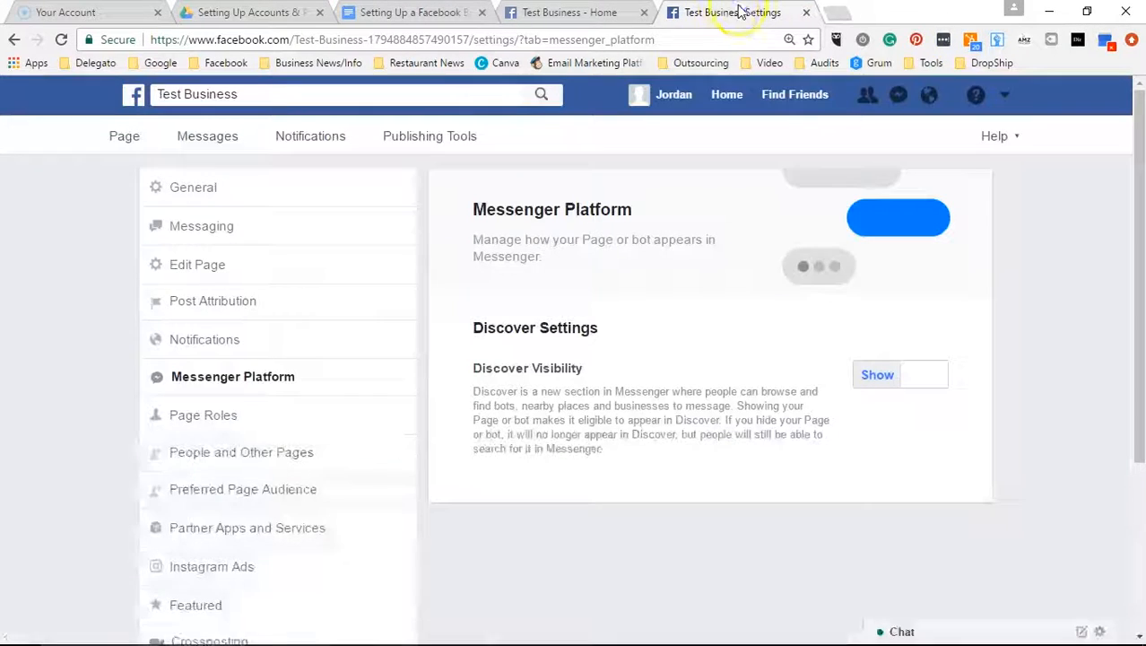
click(1005, 95)
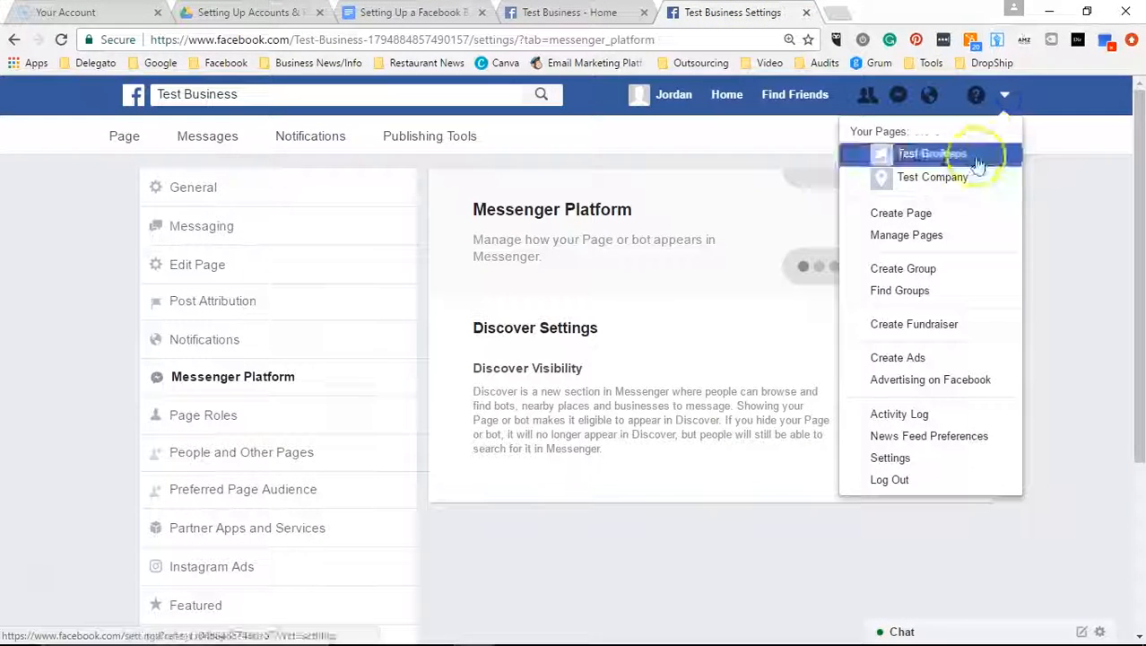
click(904, 477)
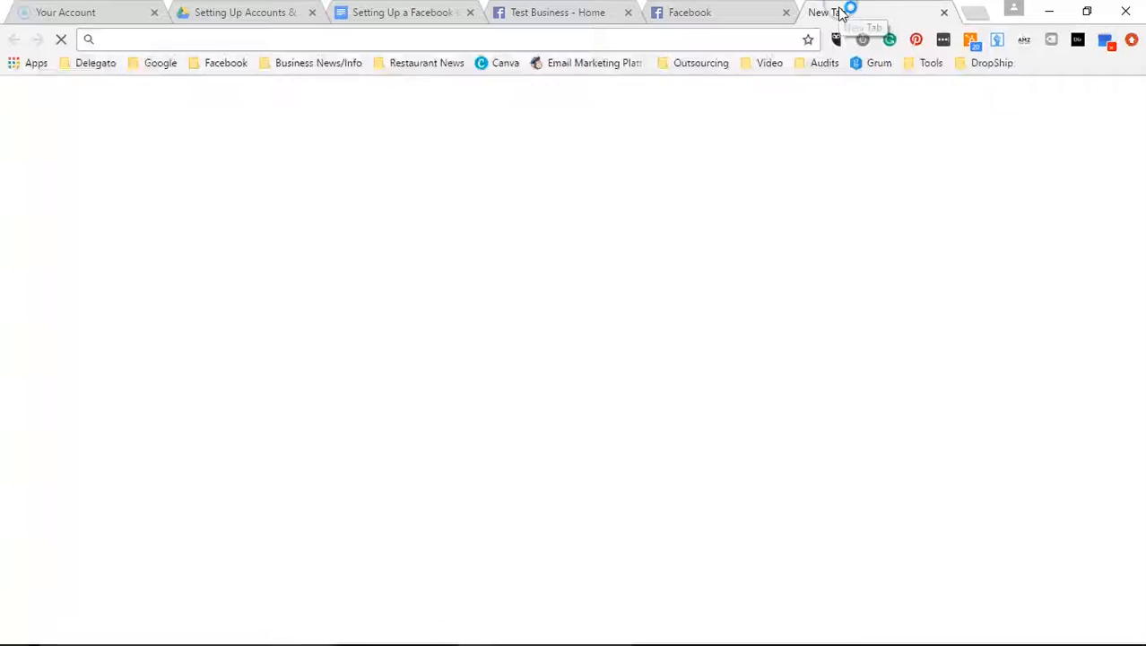
Open Business Manager at business.facebook.com and go to Business Settings from the full list of tools.
text(bus)
key(Return)
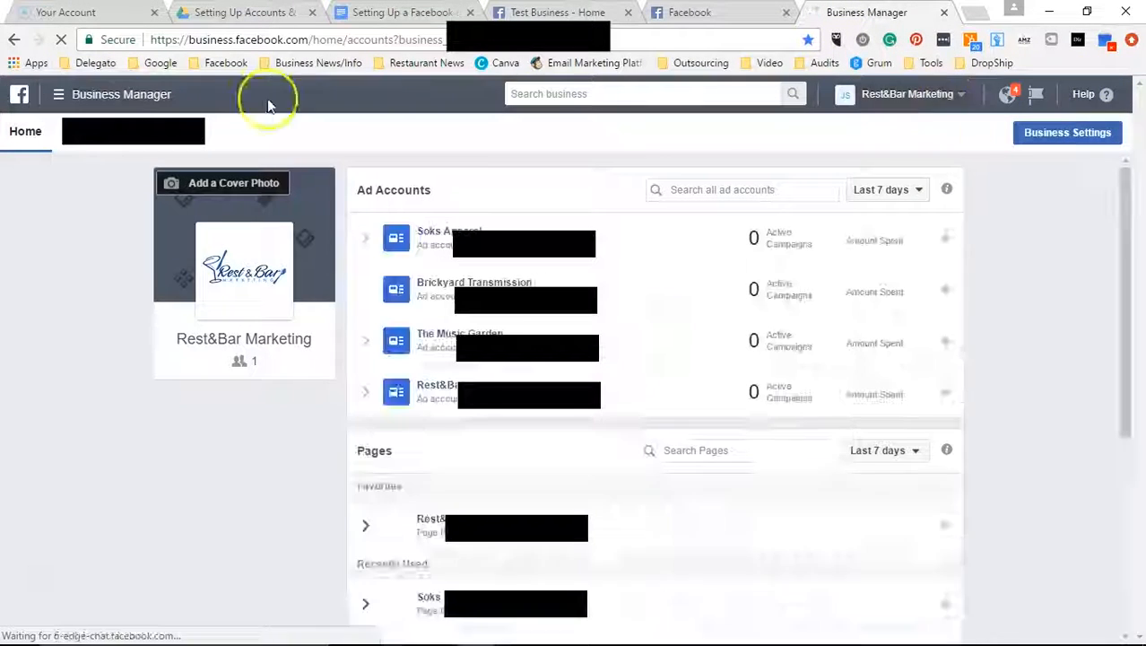
click(82, 97)
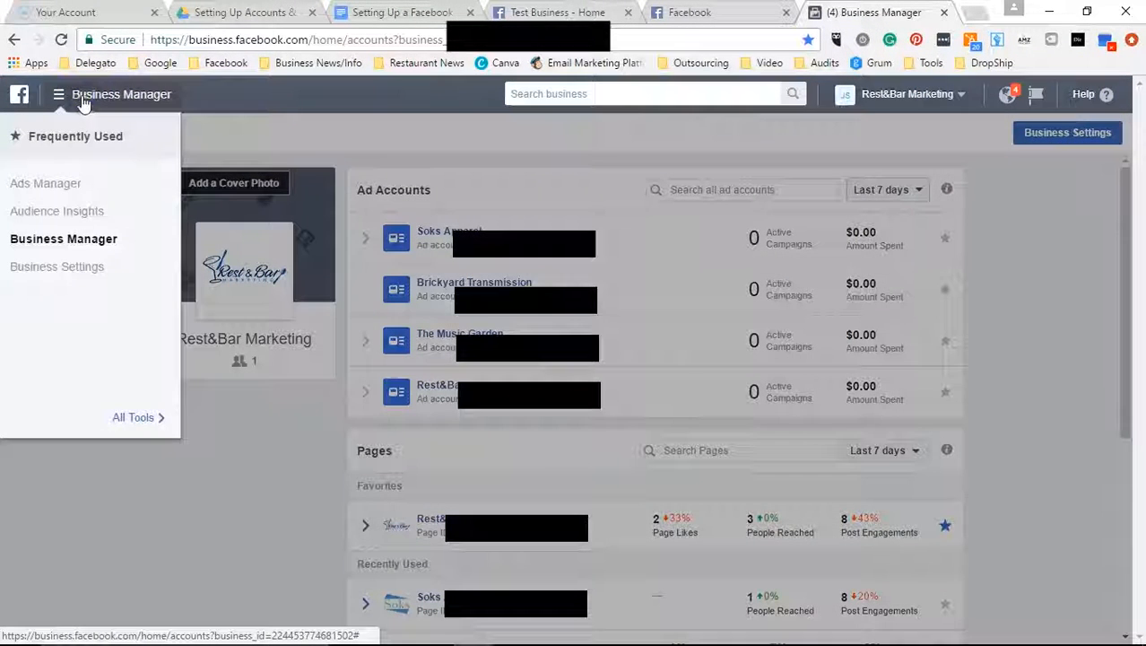
click(134, 417)
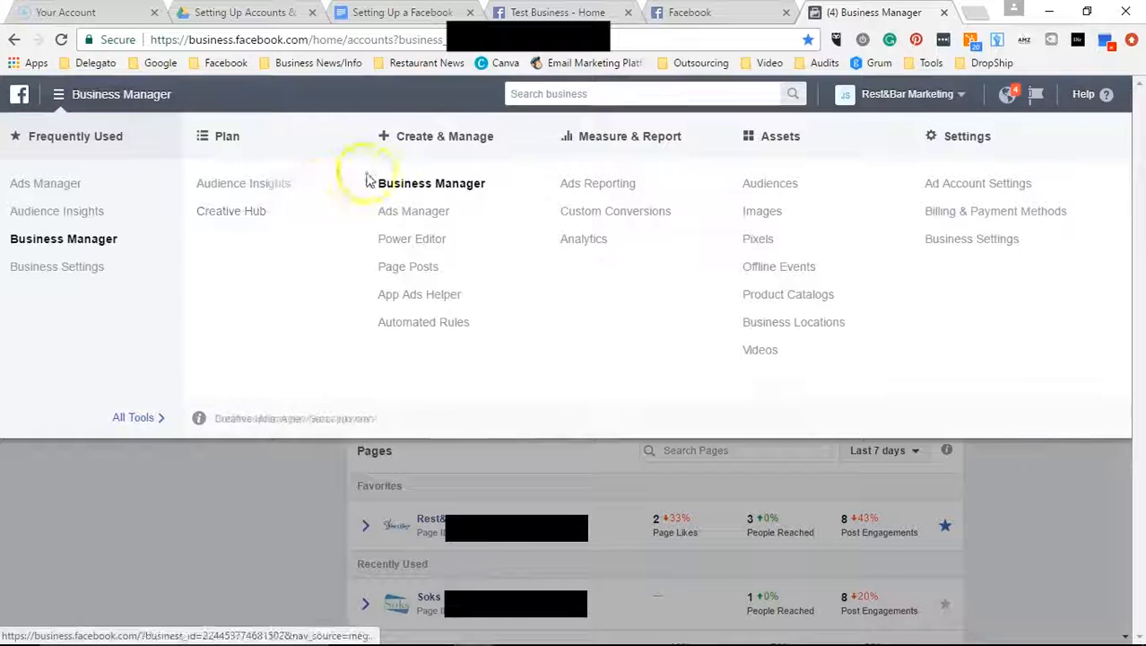
click(411, 185)
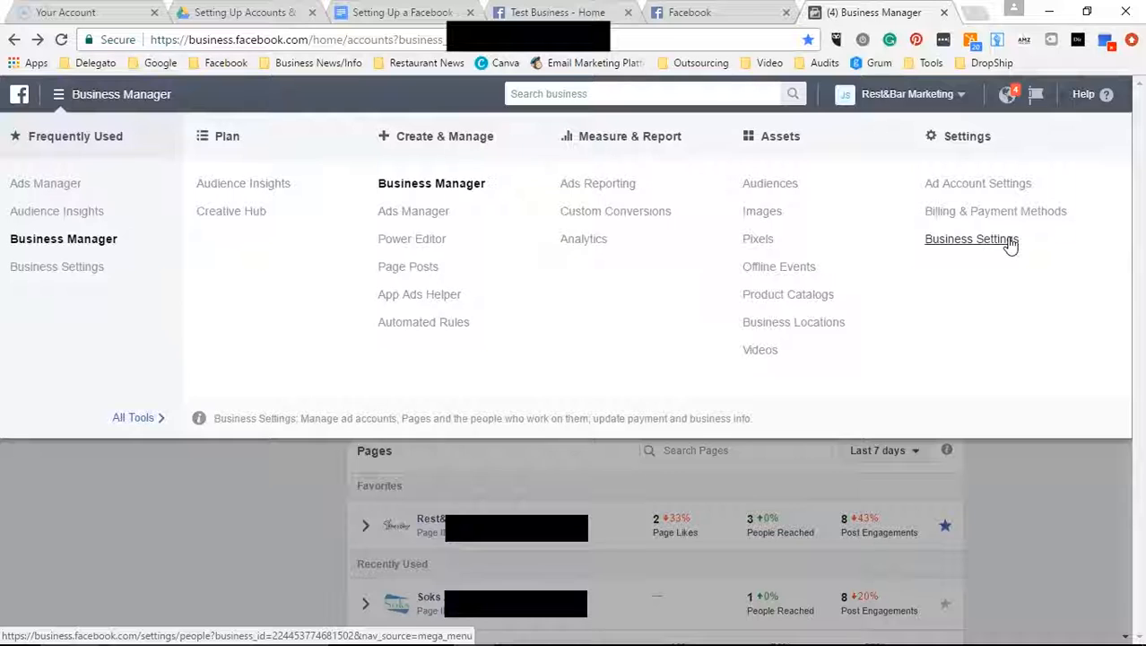
click(971, 239)
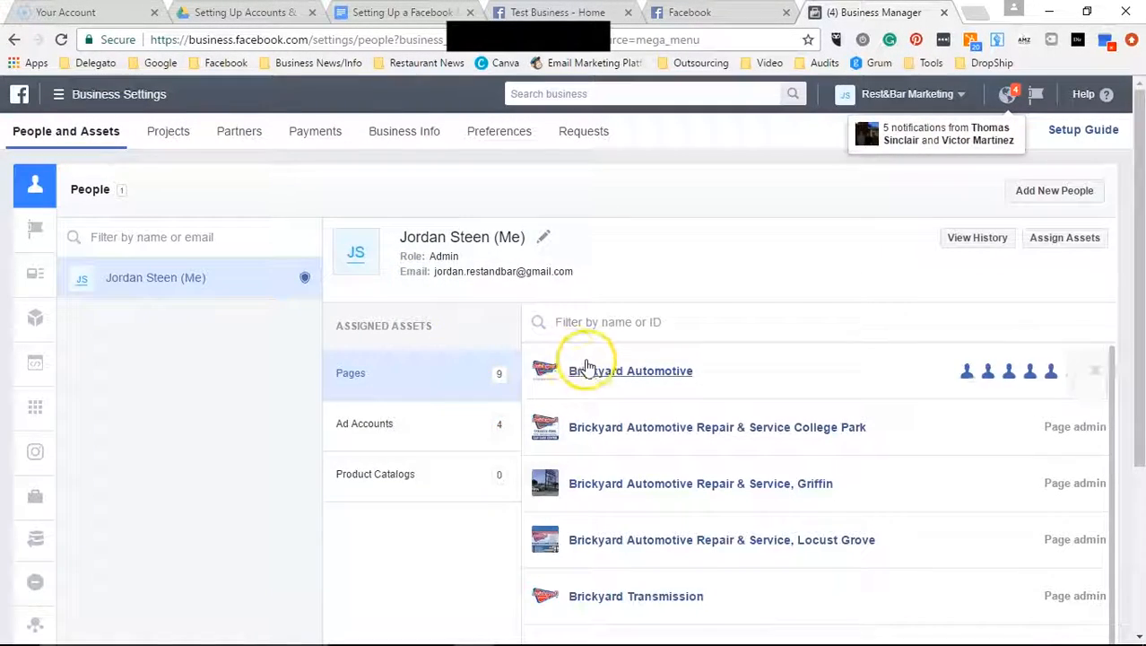
Open the Ad Accounts section of Business Settings and review the options for adding new ad accounts.
mouse_move(41, 268)
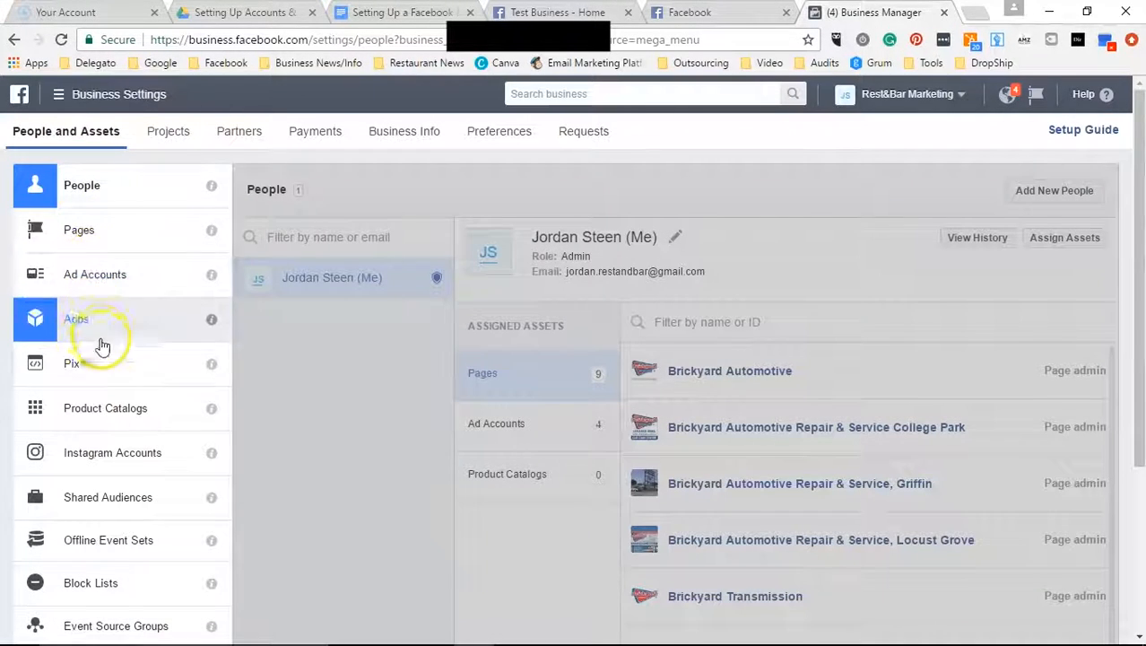
click(133, 278)
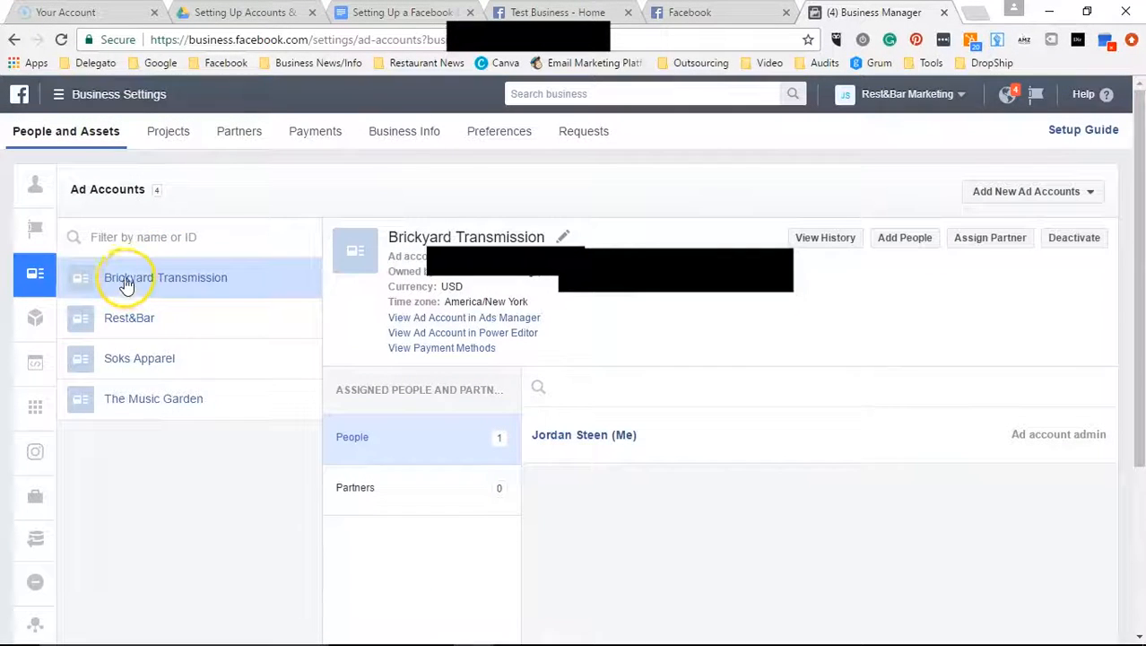
click(978, 195)
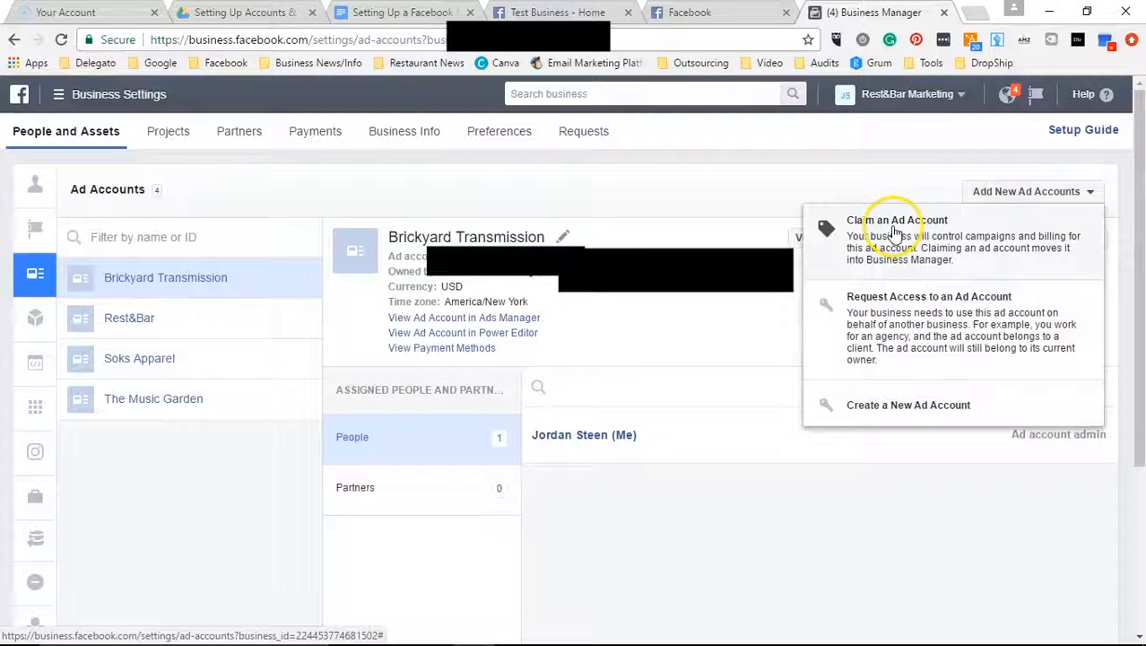
click(652, 192)
Open the Pages section of Business Settings and review the options for adding pages and the people assigned to Brickyard Automotive.
click(56, 244)
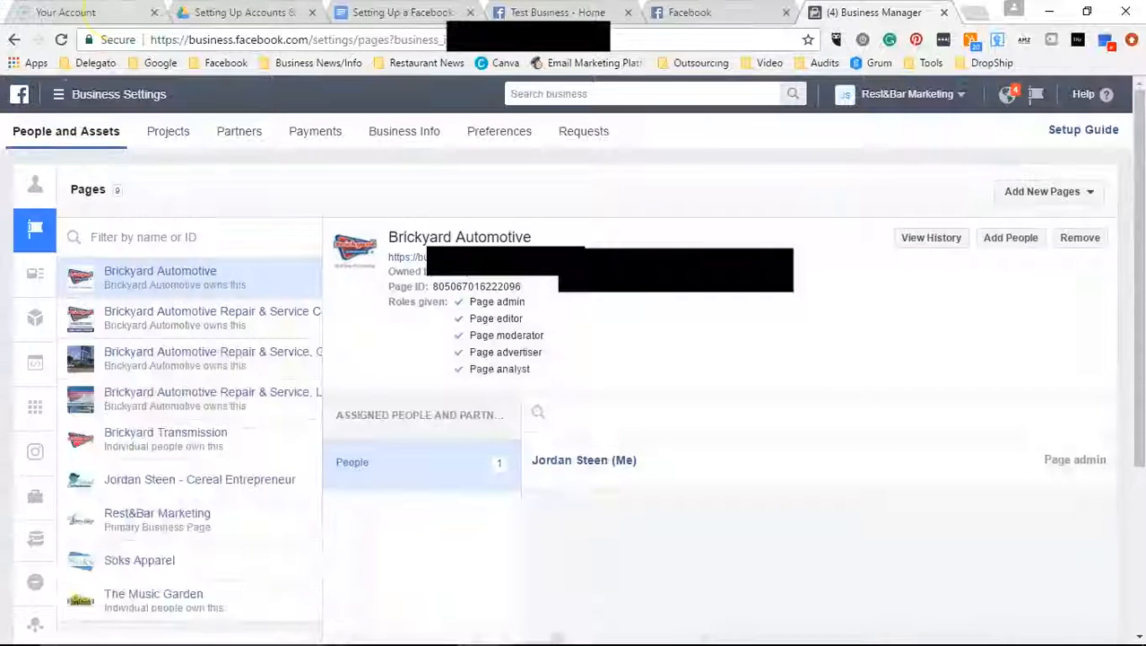
click(261, 236)
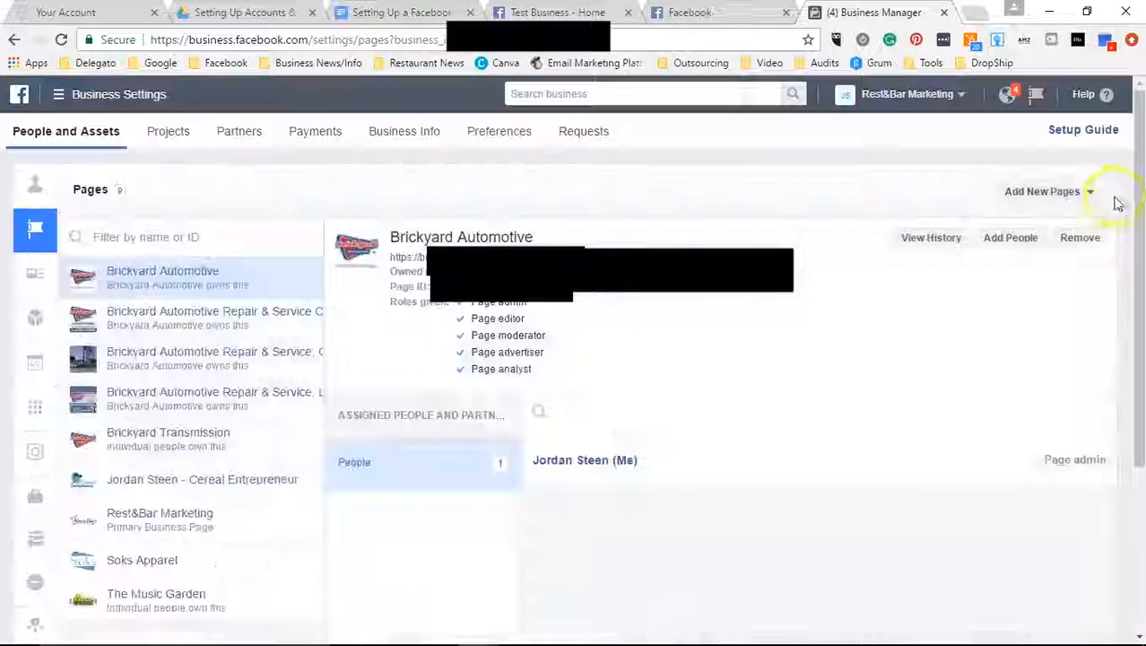
click(1063, 191)
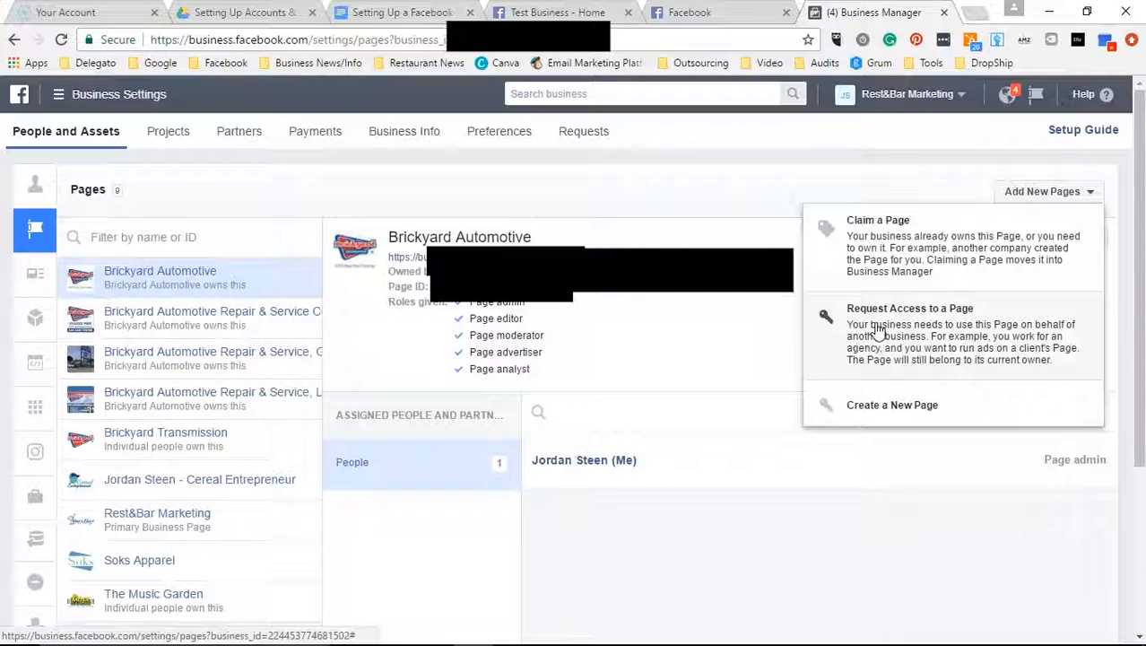
click(615, 384)
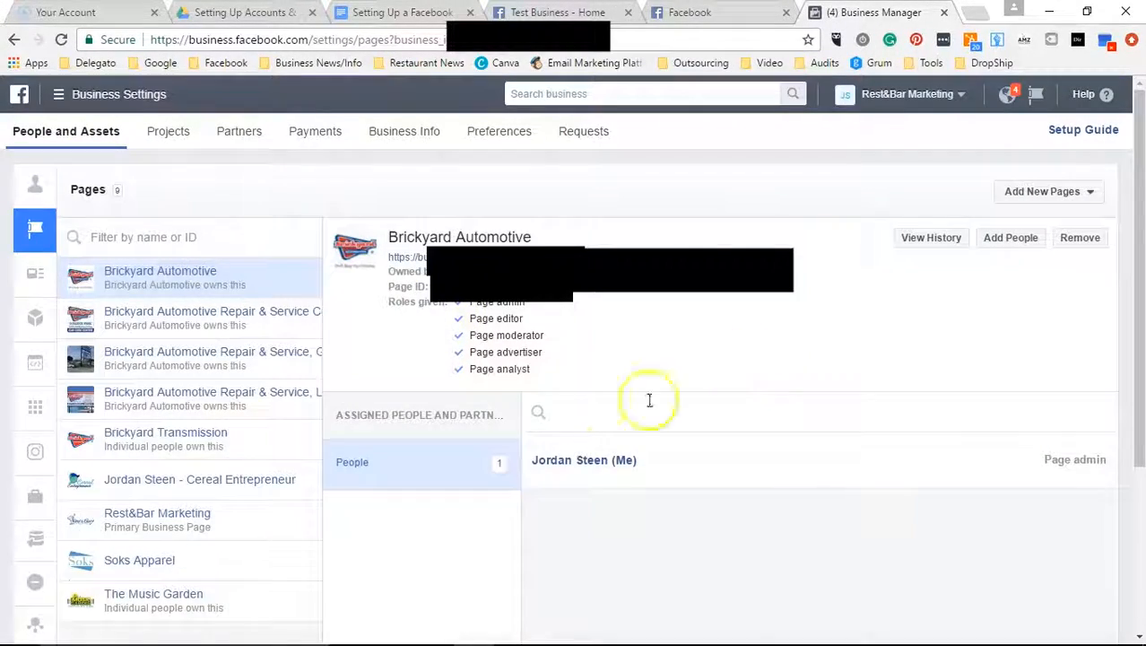
scroll(317, 300, down, 2)
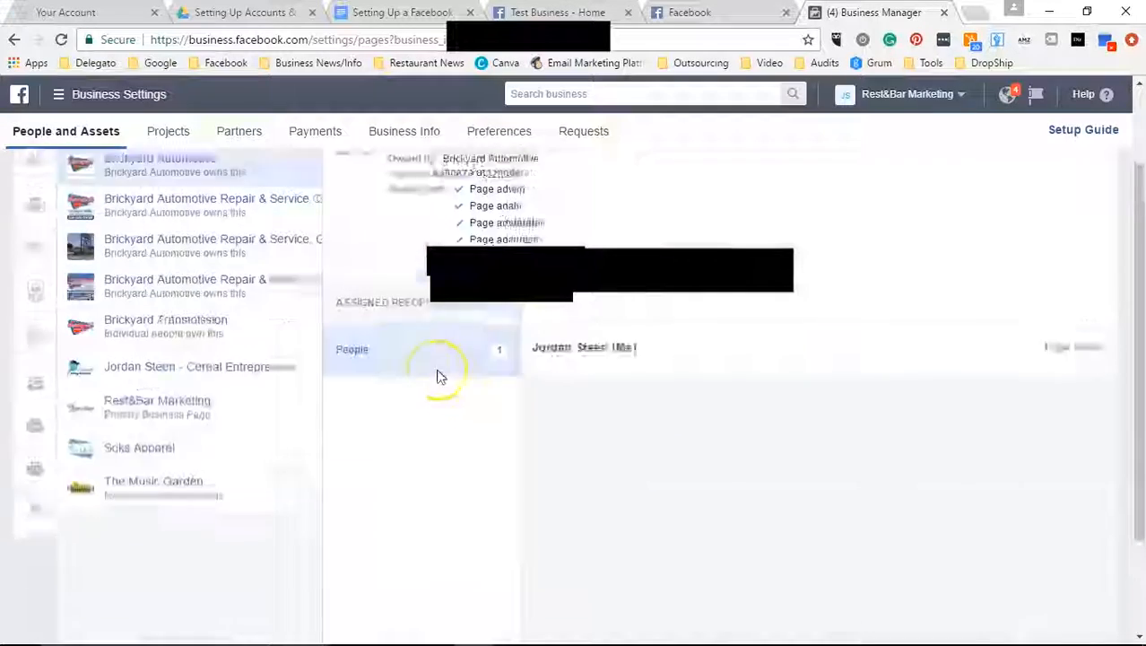
scroll(439, 376, up, 2)
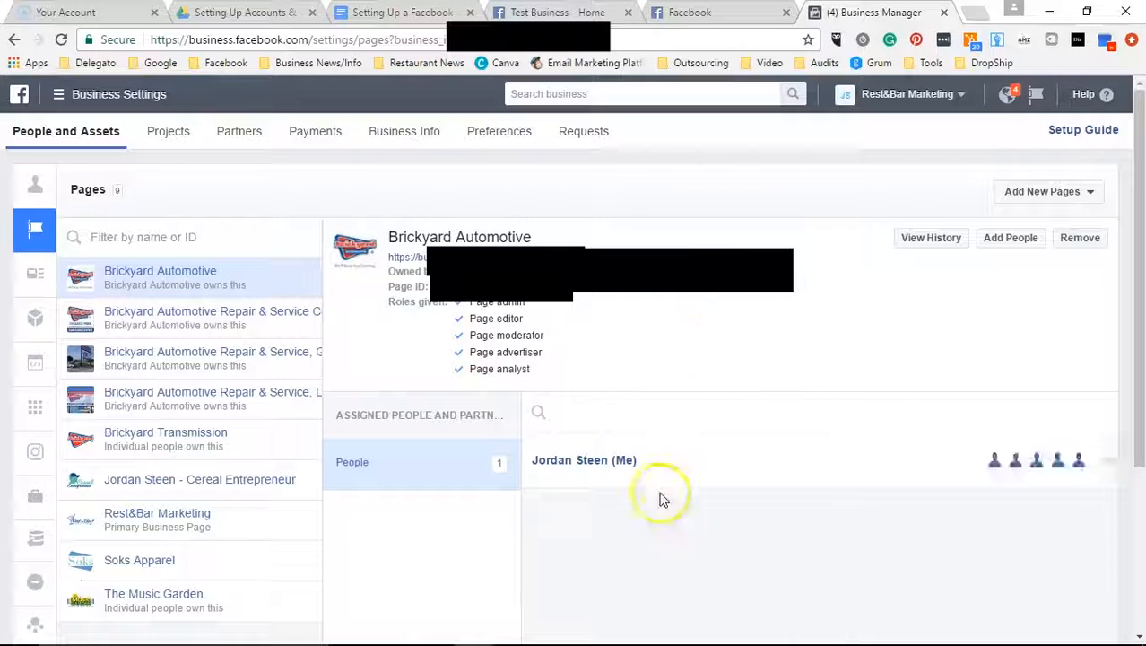
mouse_move(34, 271)
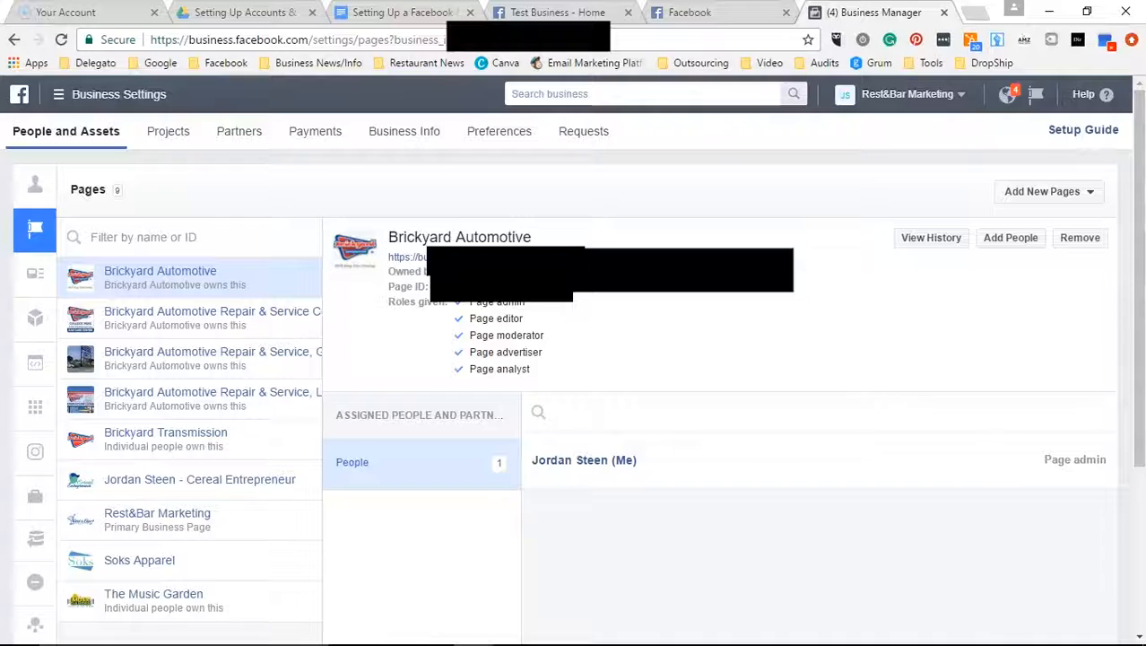
Close the Facebook news feed page and return to the Step 6: Business Manager instructions in the Google Docs guide.
click(695, 12)
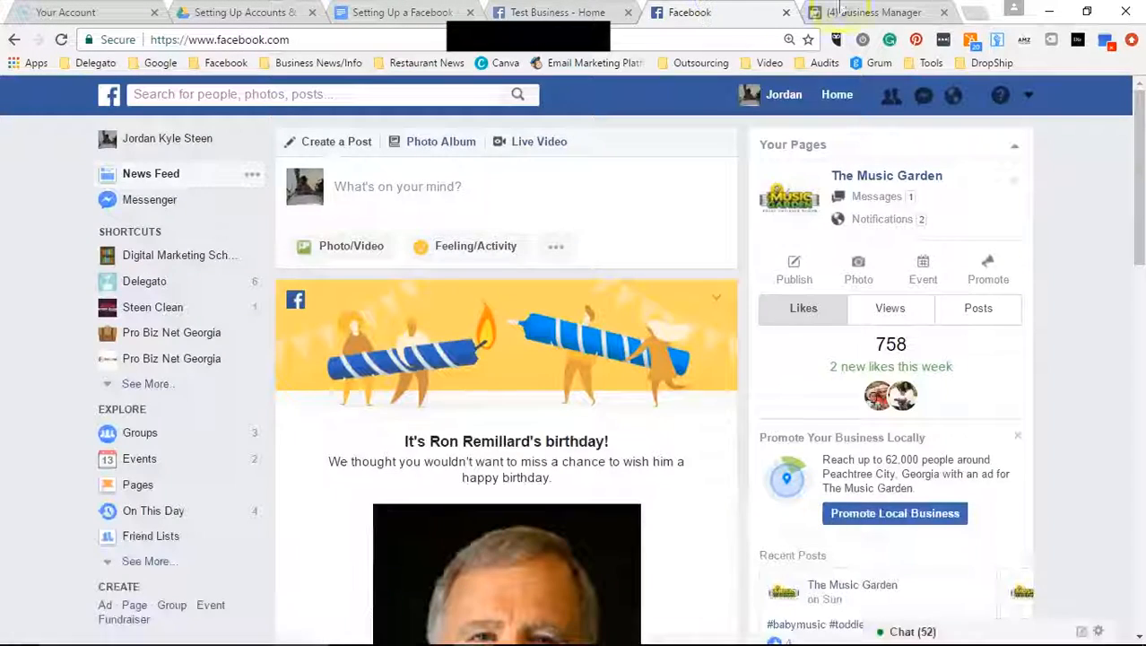
click(783, 15)
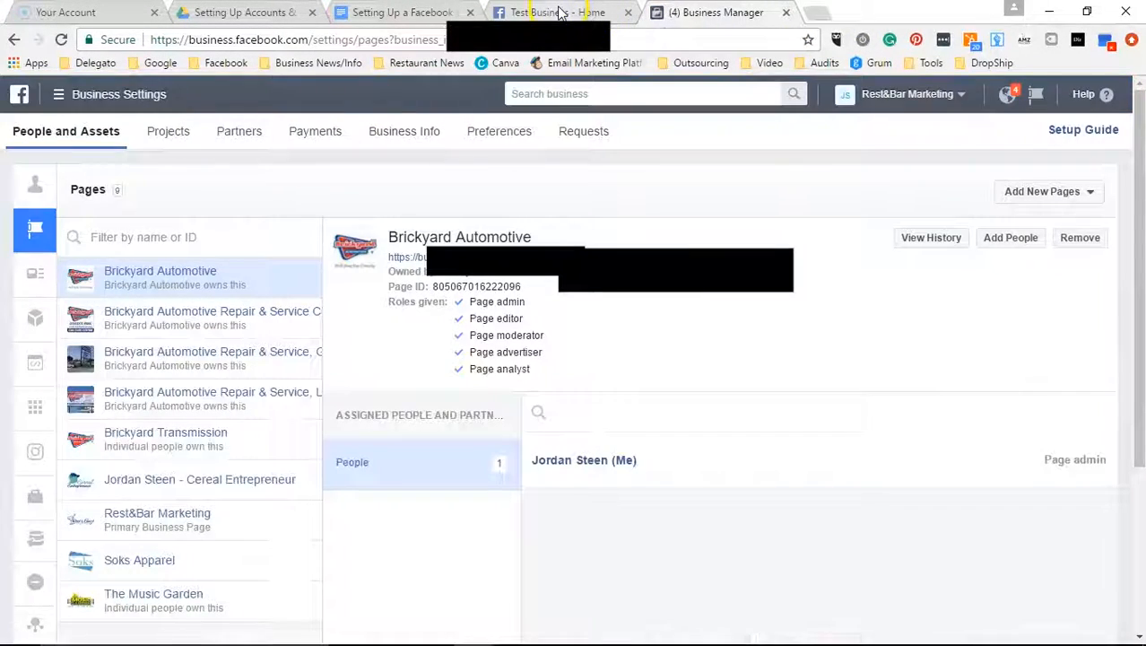
click(558, 13)
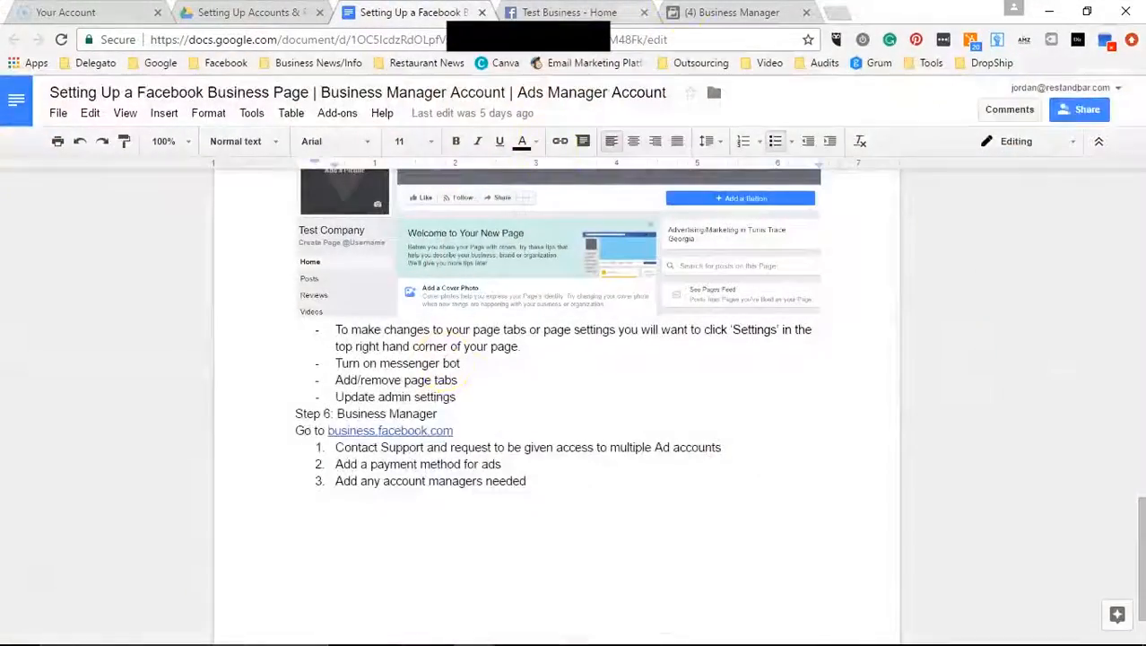
Return to Business Manager, switch to Ads Manager from the frequently used tools, and bring up the tools list there.
click(732, 13)
click(58, 97)
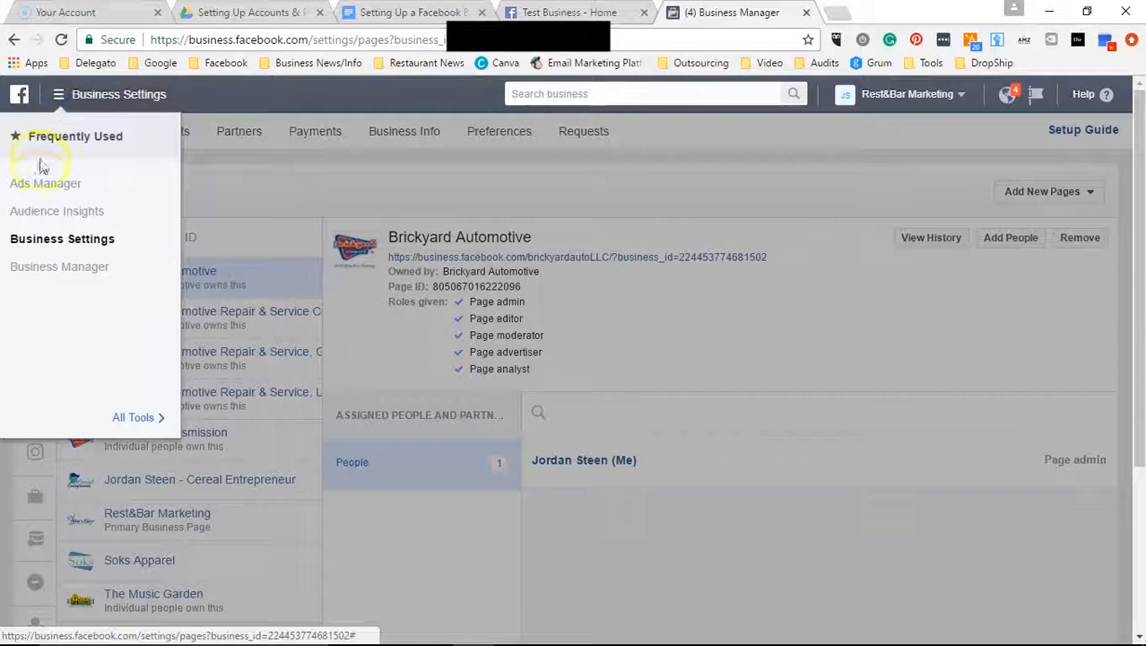
click(40, 185)
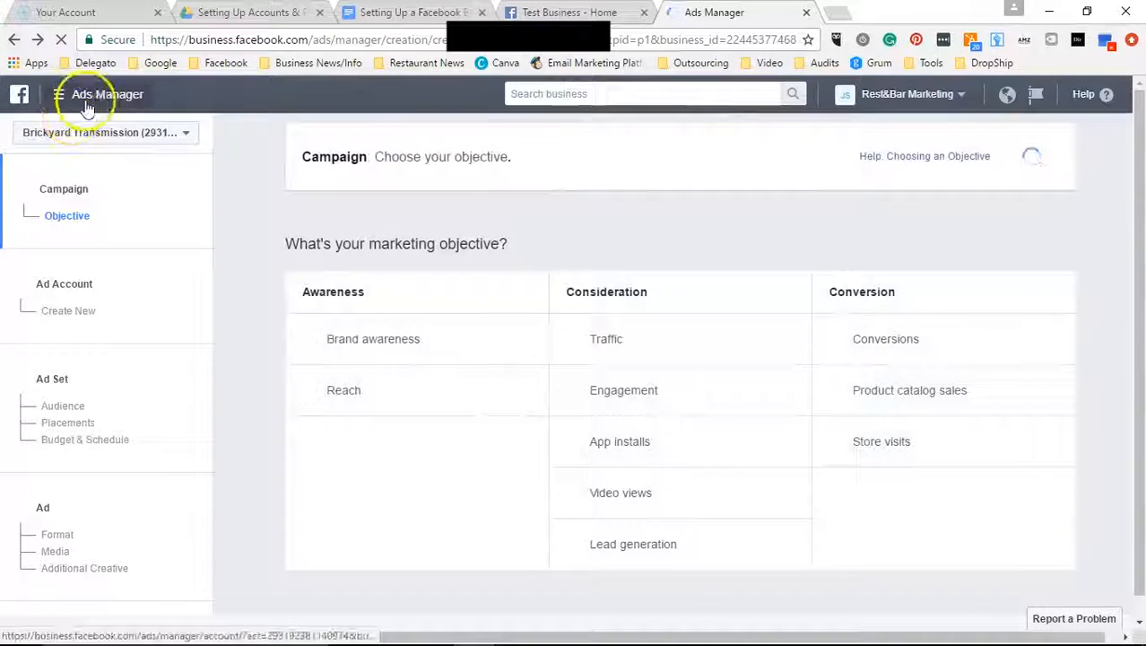
click(87, 106)
click(137, 417)
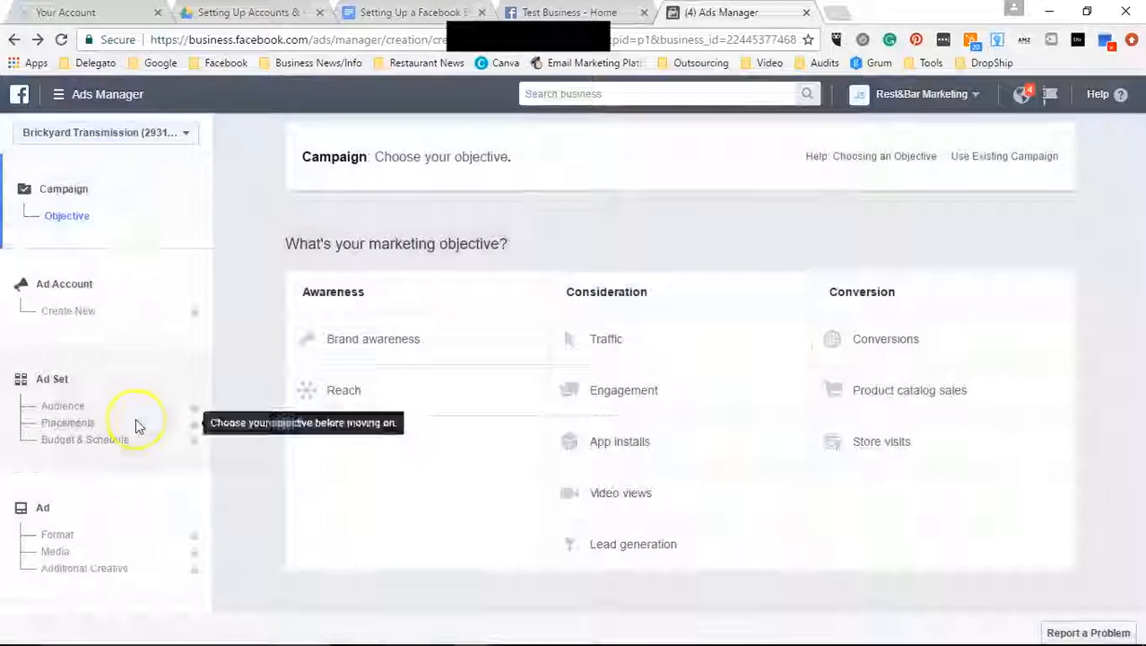
click(102, 94)
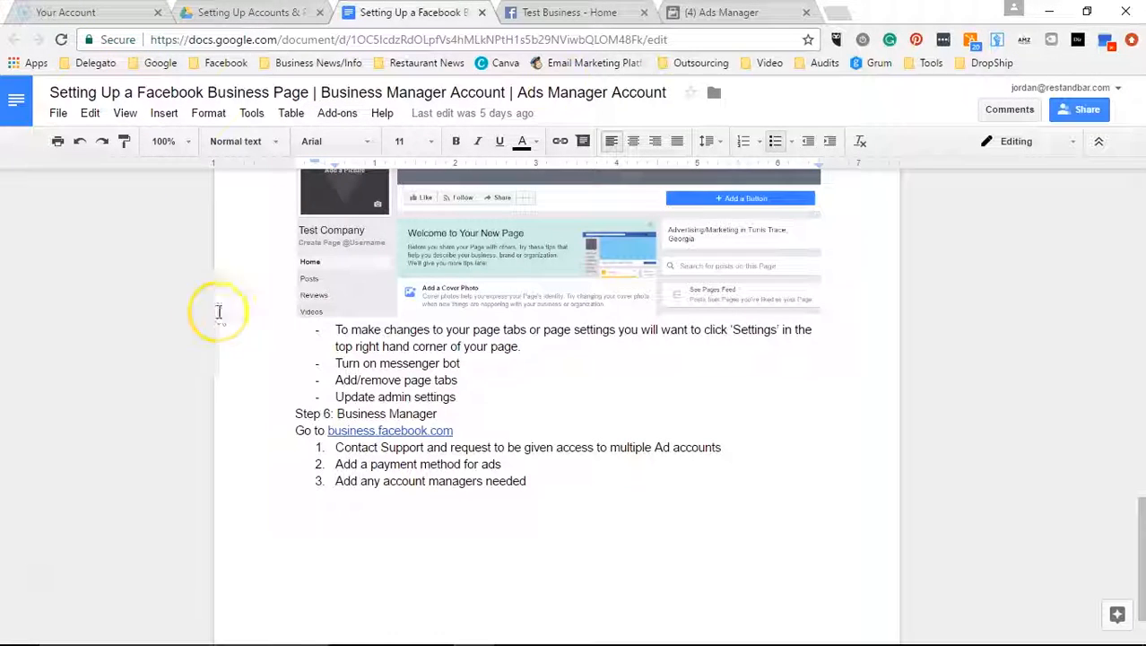
Open the Contact Us page from the Ads Manager help and locate the Email option under Additional Support.
click(751, 16)
click(1109, 103)
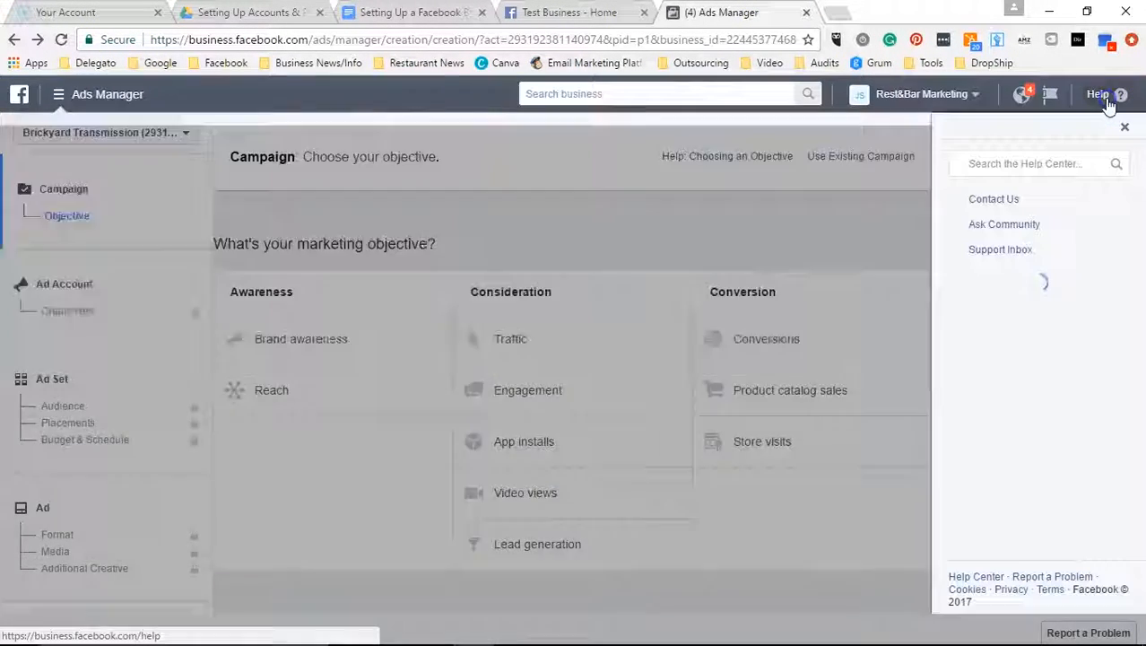
click(995, 200)
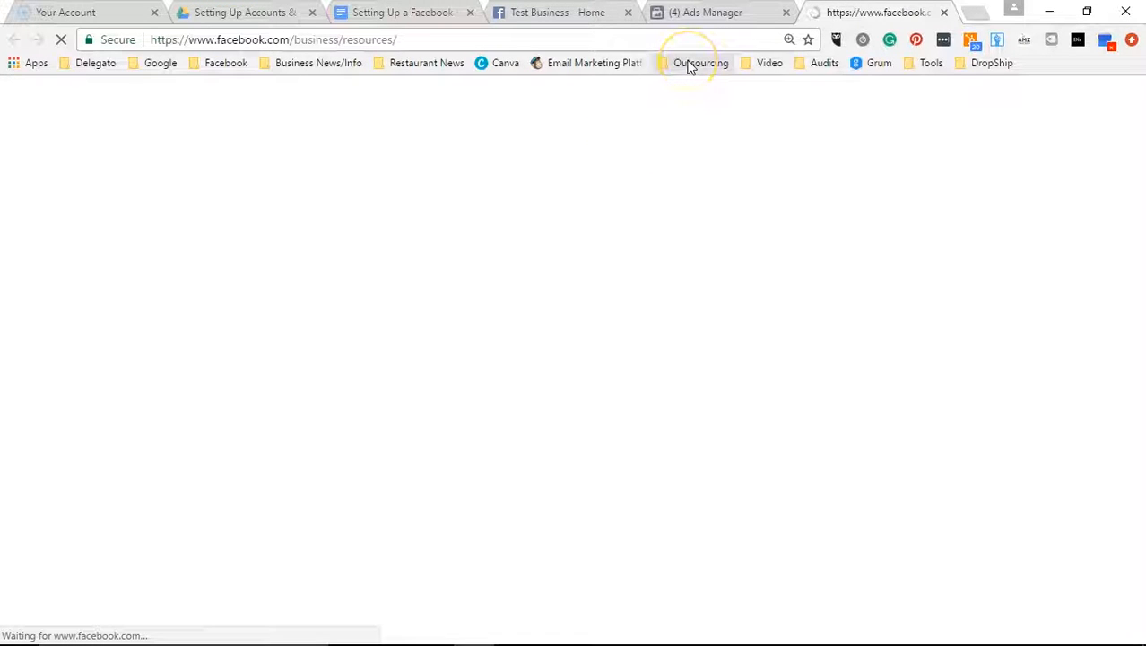
scroll(537, 309, down, 10)
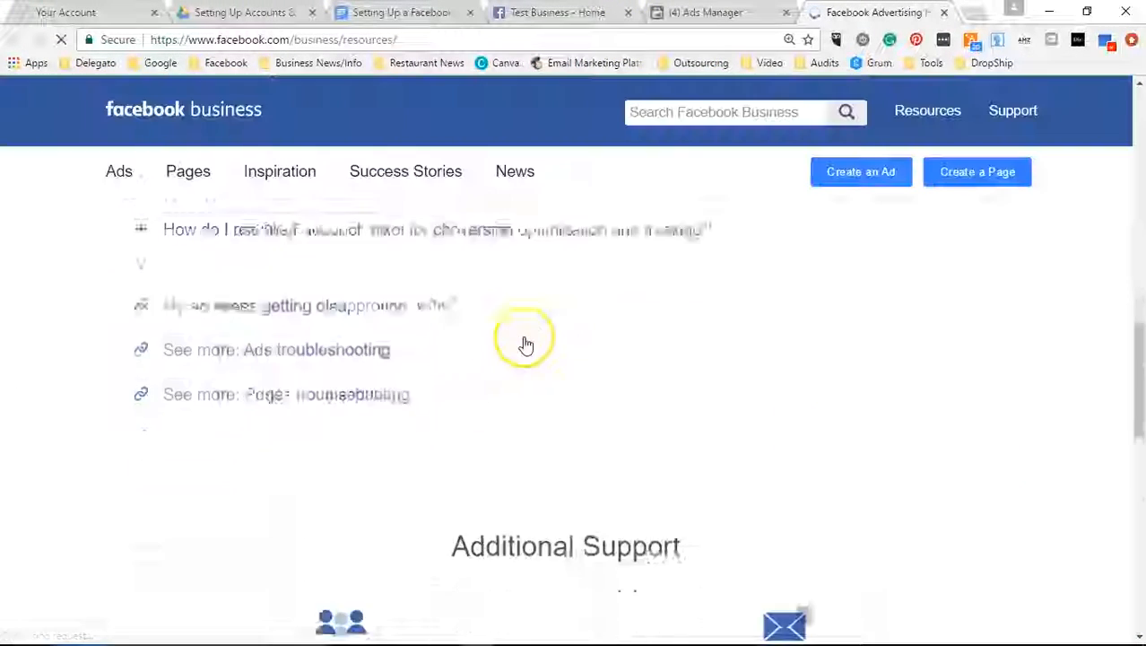
scroll(507, 325, down, 7)
scroll(785, 220, up, 3)
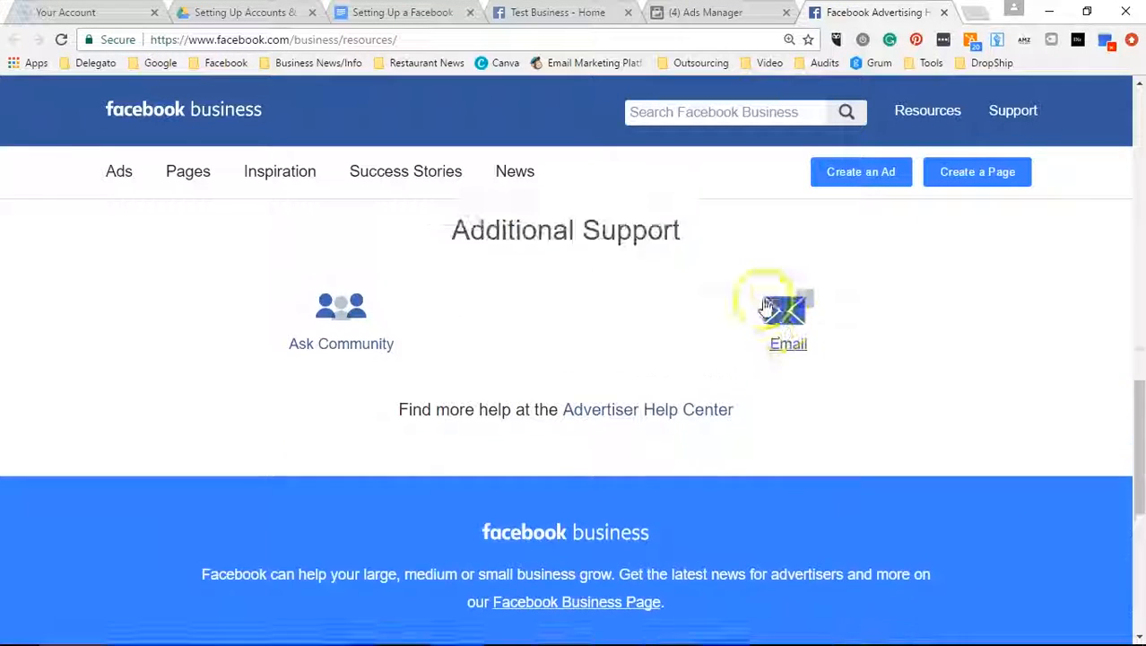
scroll(781, 359, up, 2)
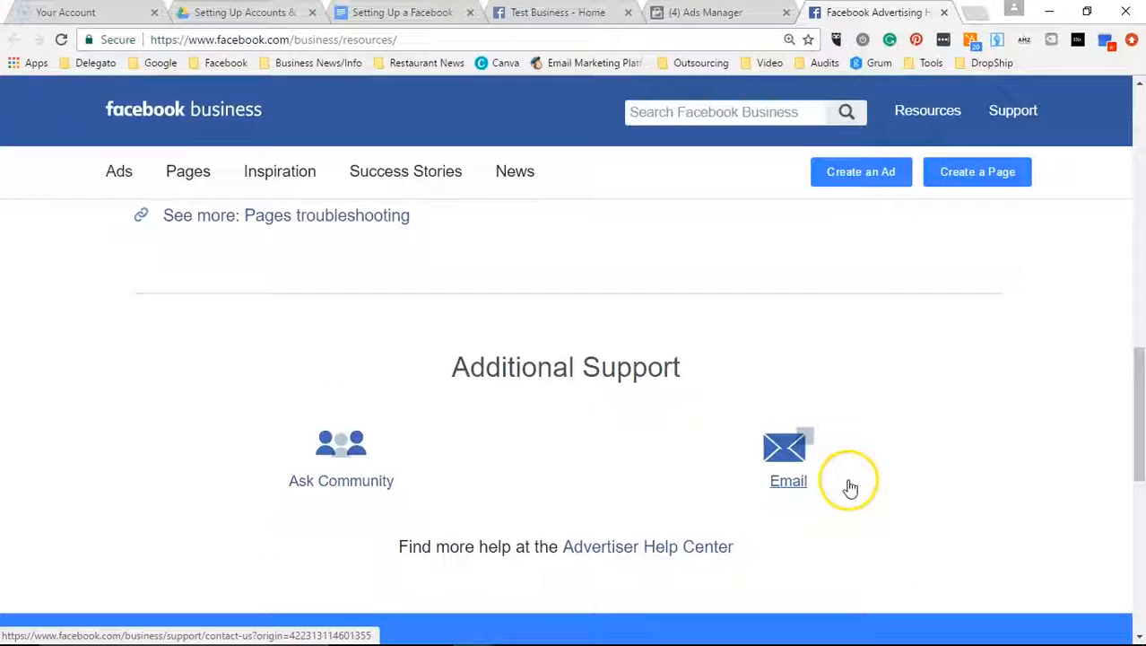
scroll(762, 407, up, 1)
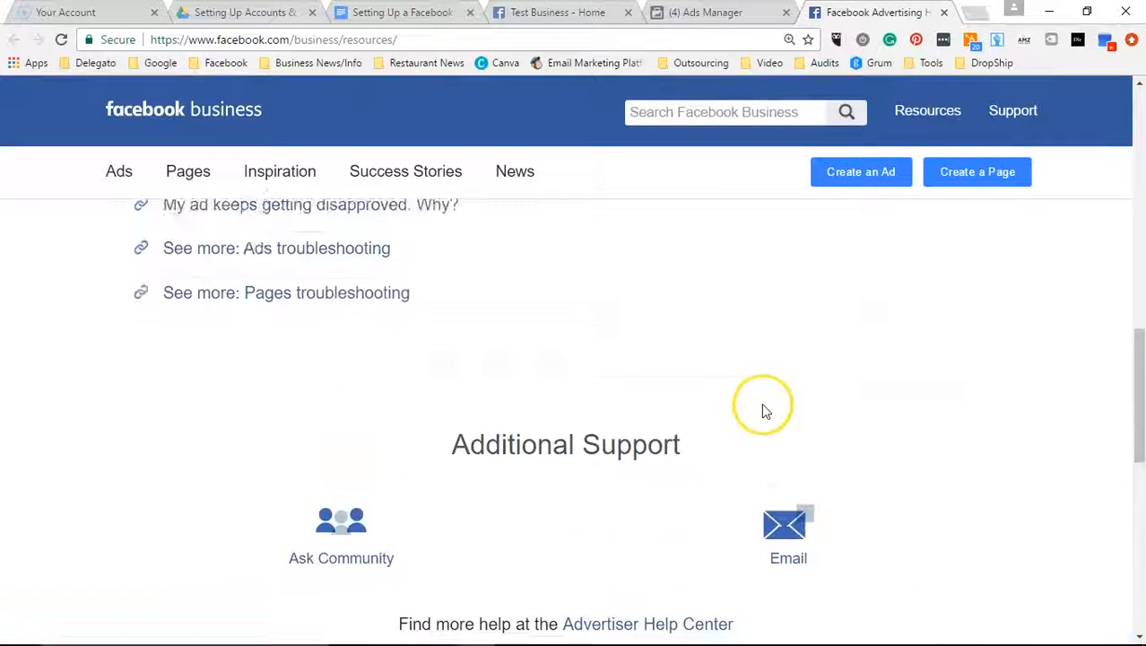
scroll(894, 462, down, 3)
scroll(894, 442, up, 1)
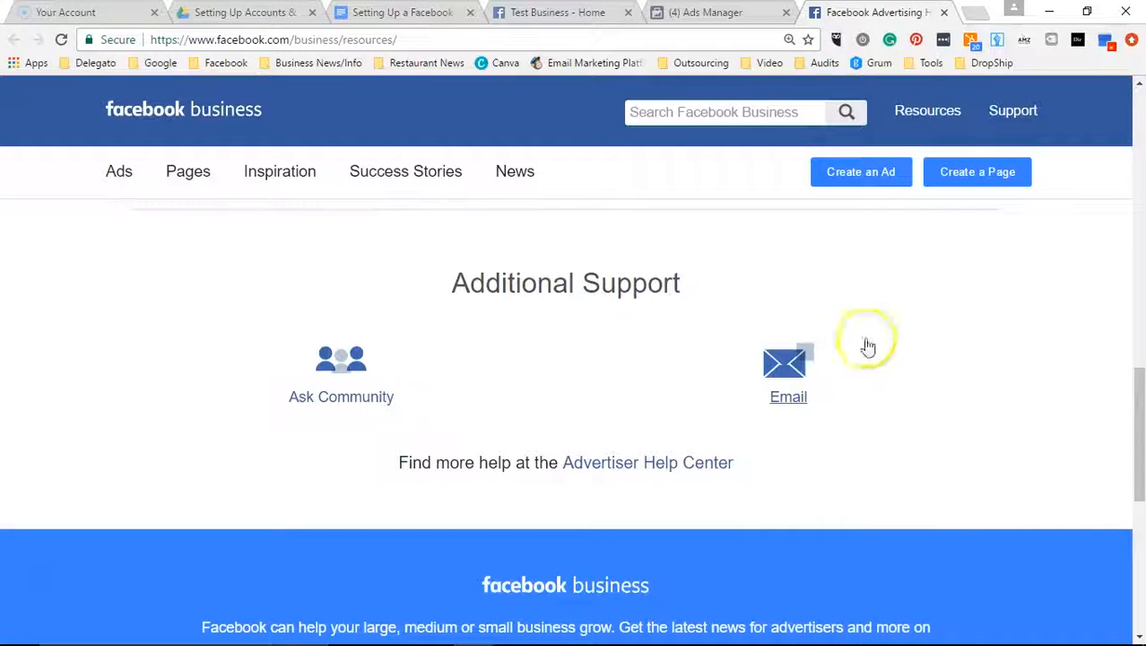